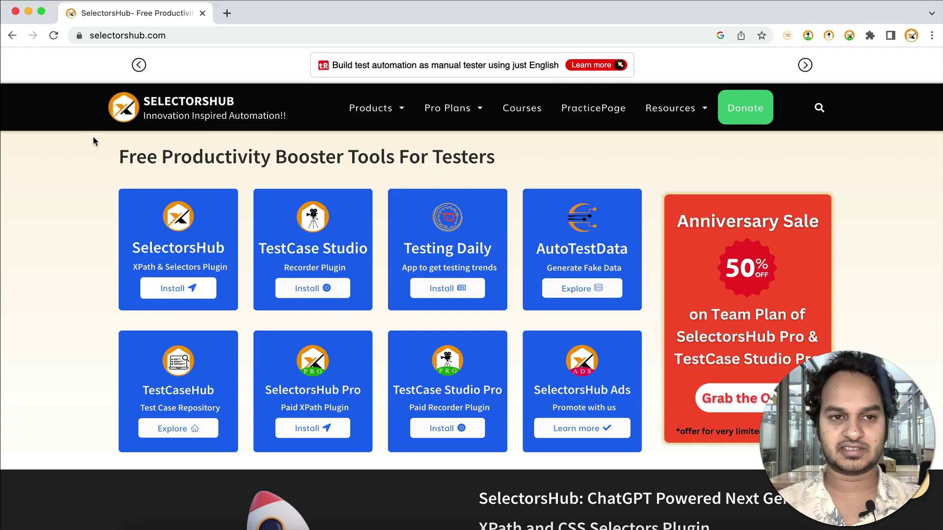
- Open a new browser tab next to the SelectorsHub homepage tab
click(227, 13)
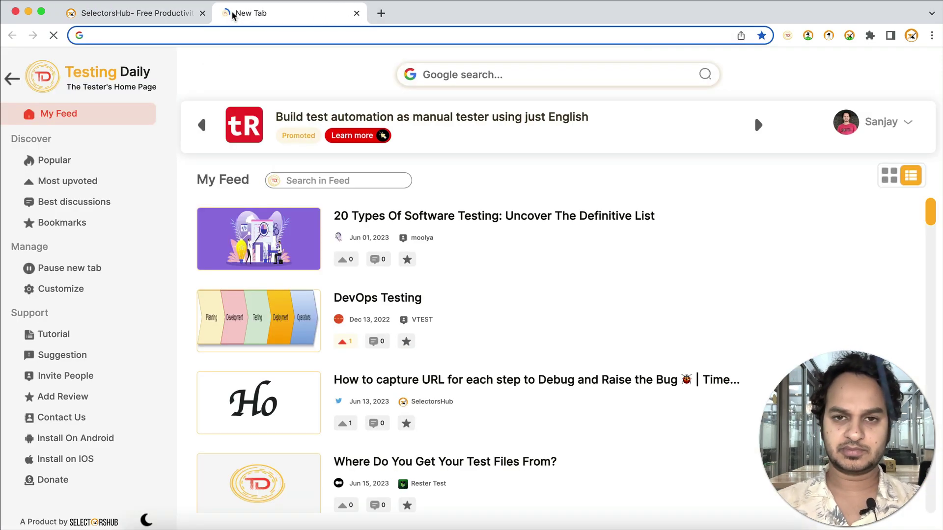
- Load the OrangeHRM opensource-demo login page from the 'oran' suggestion, then return to SelectorsHub
text(or)
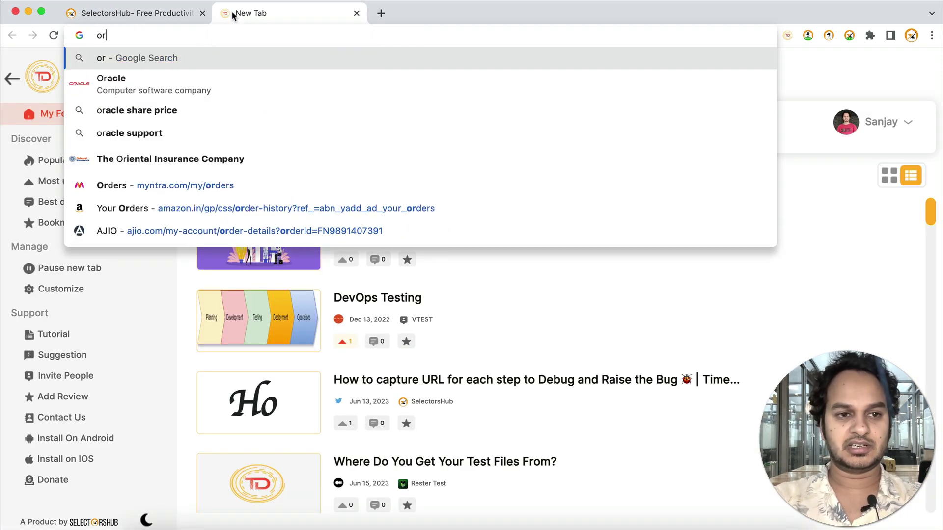
text(an)
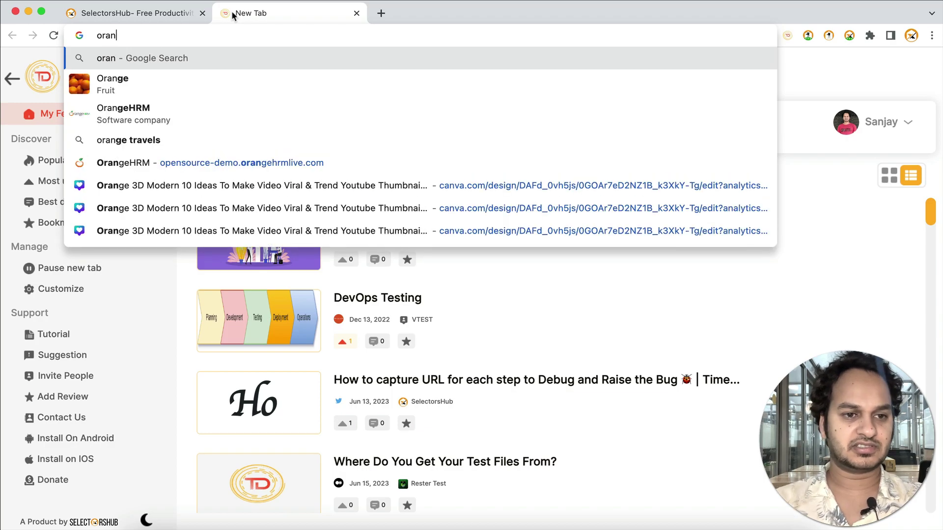
click(193, 164)
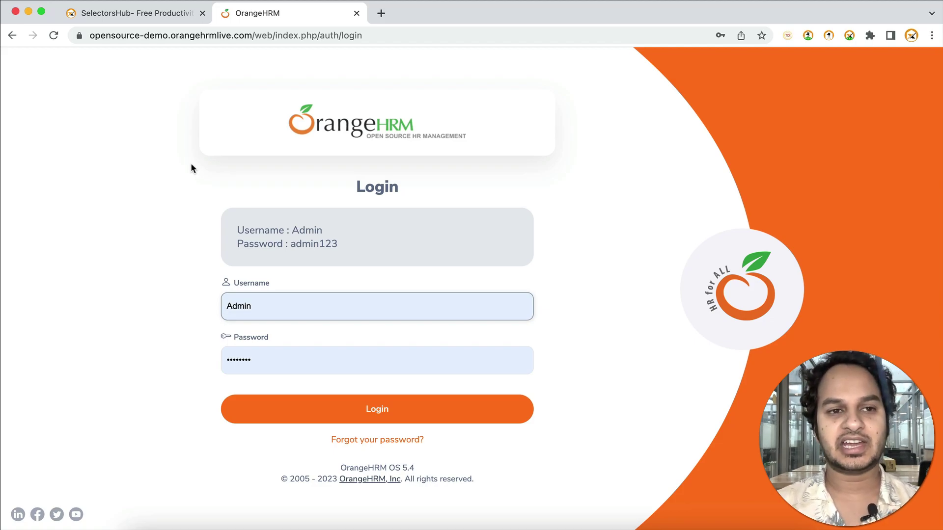
click(153, 18)
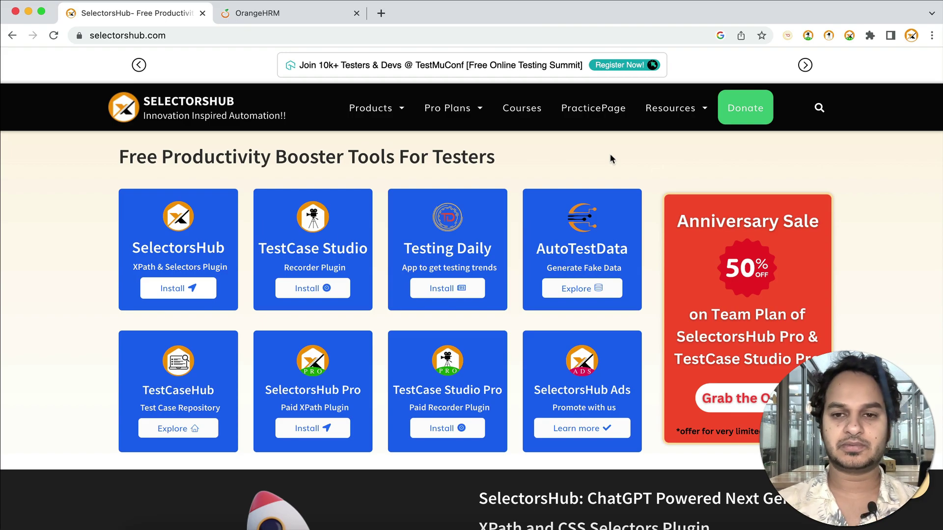
- Go to the SelectorsHub PracticePage from the navigation bar
click(595, 116)
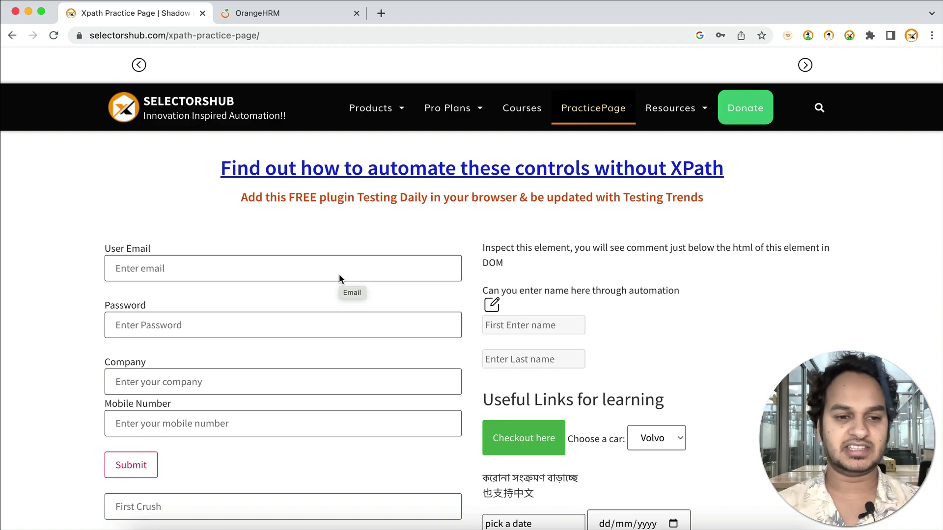
- Scroll to the UserName 'enter name' field and Inspect it in DevTools
scroll(339, 273, down, 4)
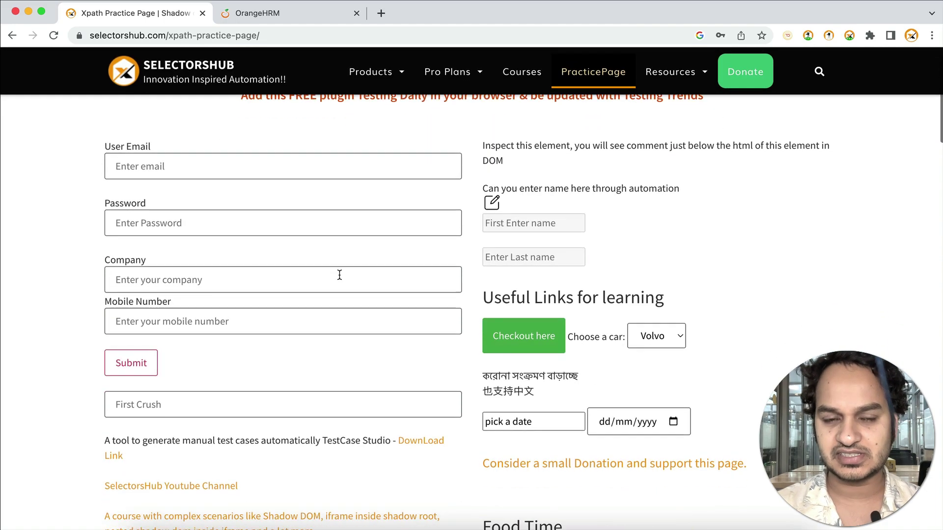
scroll(340, 275, up, 3)
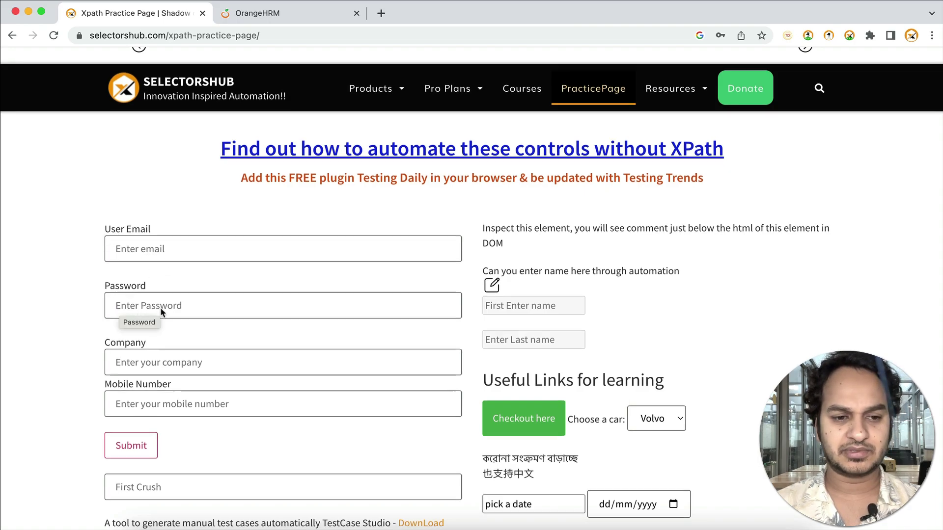
scroll(161, 313, down, 5)
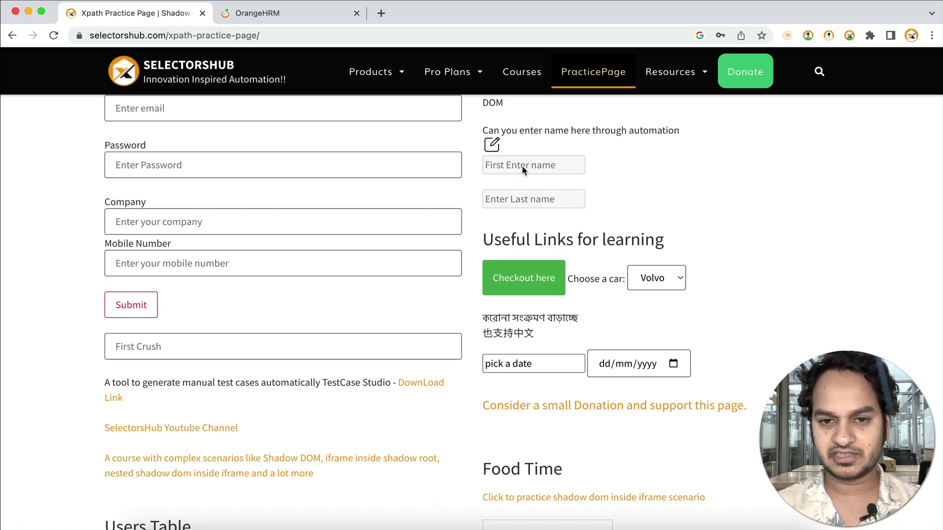
scroll(523, 169, up, 2)
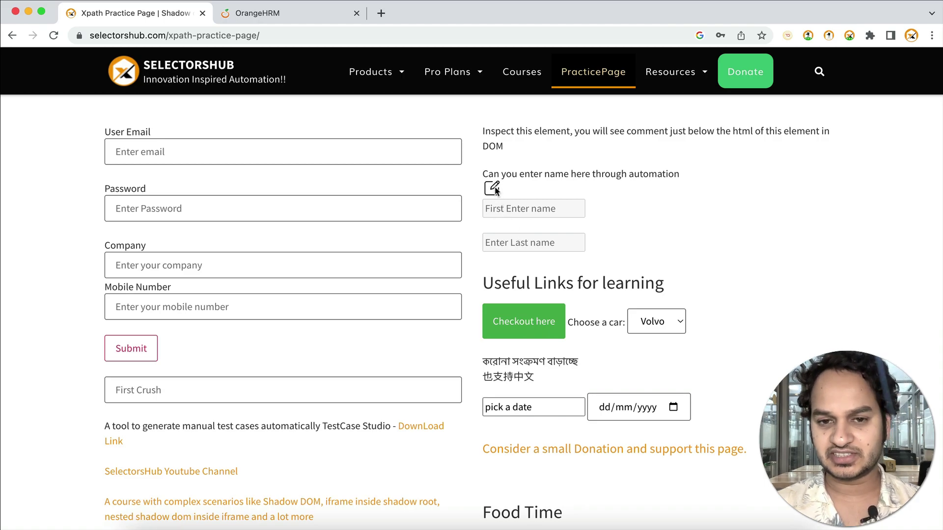
scroll(475, 307, down, 5)
scroll(475, 308, down, 9)
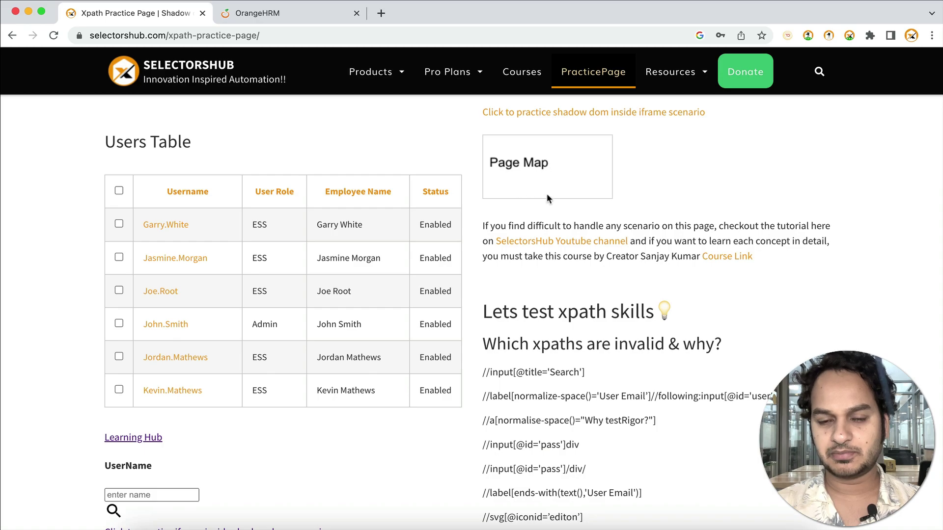
scroll(525, 200, down, 6)
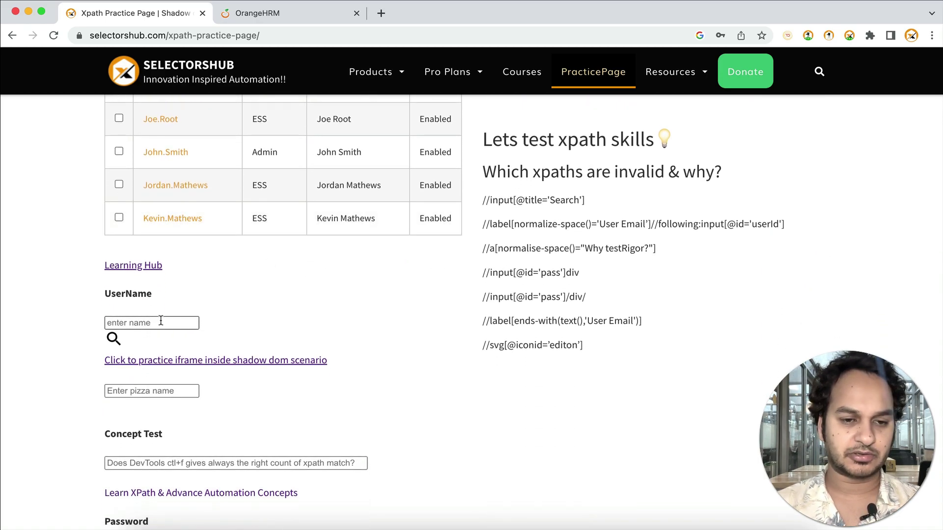
scroll(160, 320, down, 3)
scroll(186, 225, down, 1)
click(186, 240)
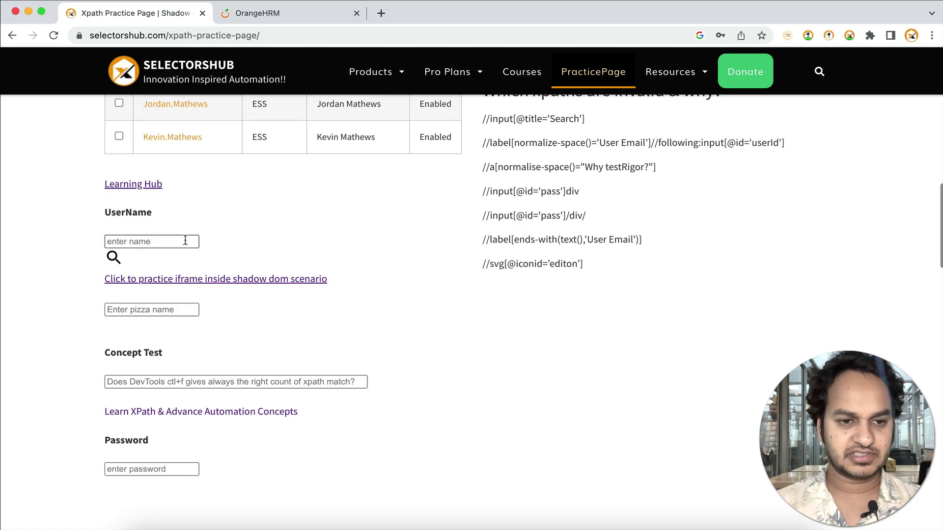
right_click(186, 239)
click(224, 448)
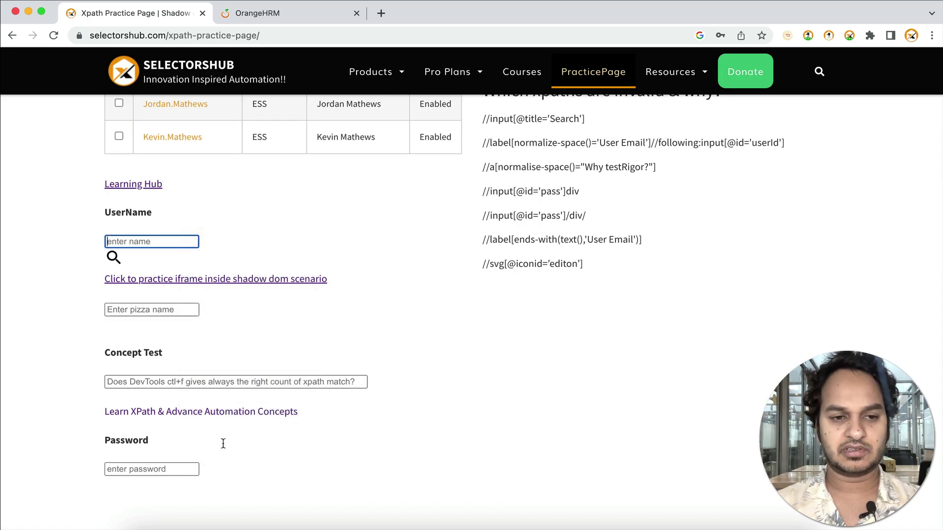
- Show SelectorsHub selectors for the pizza name and Concept Test fields using the element picker
scroll(511, 241, down, 3)
click(461, 273)
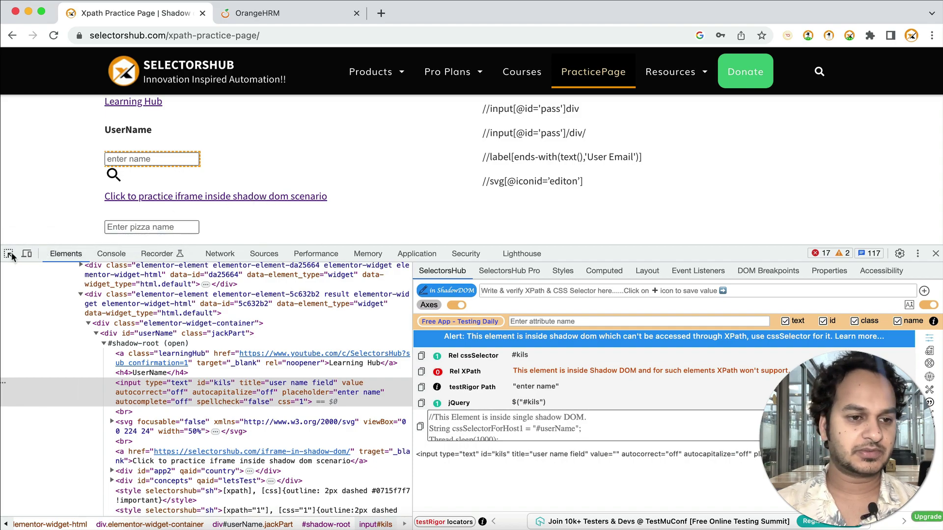
key(super+shift+c)
click(174, 224)
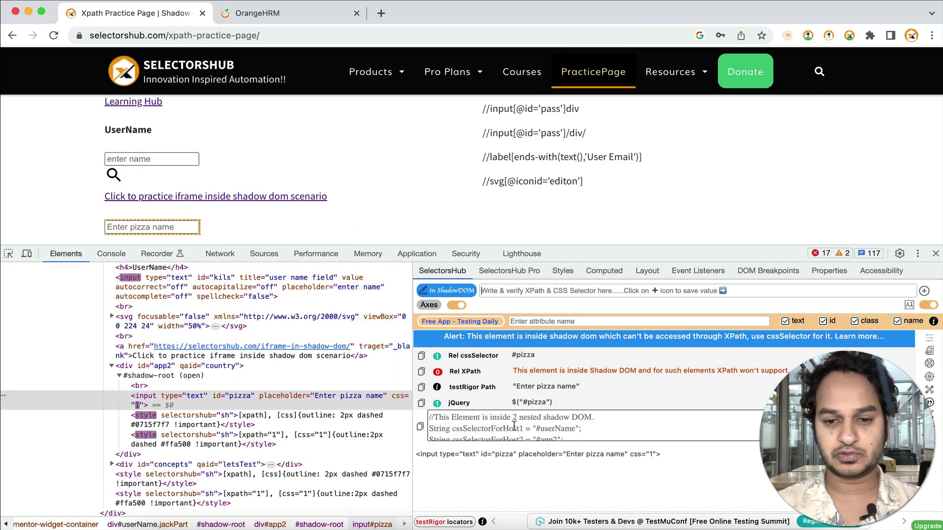
scroll(519, 163, down, 5)
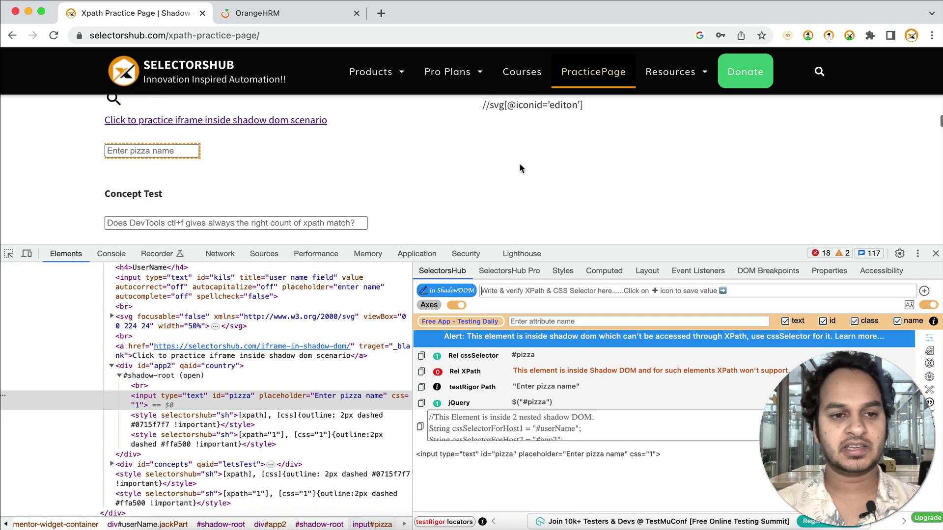
click(10, 254)
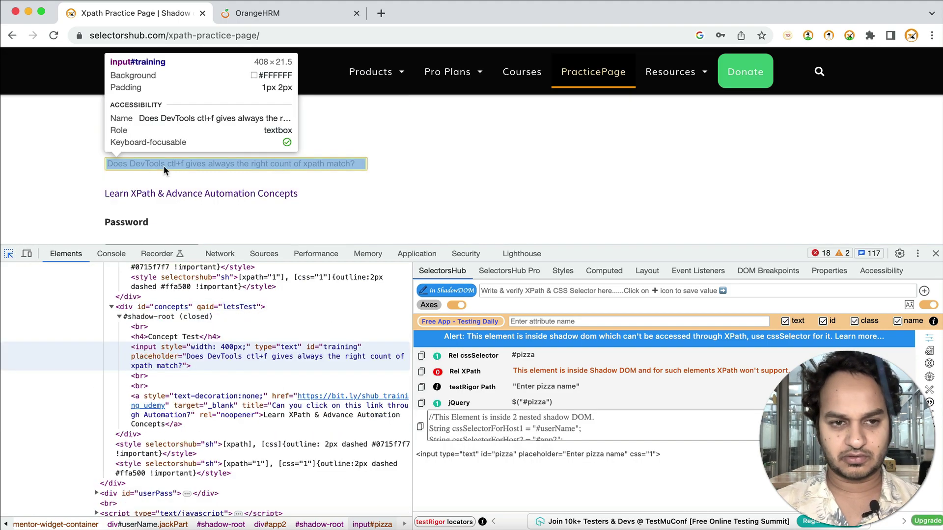
click(164, 166)
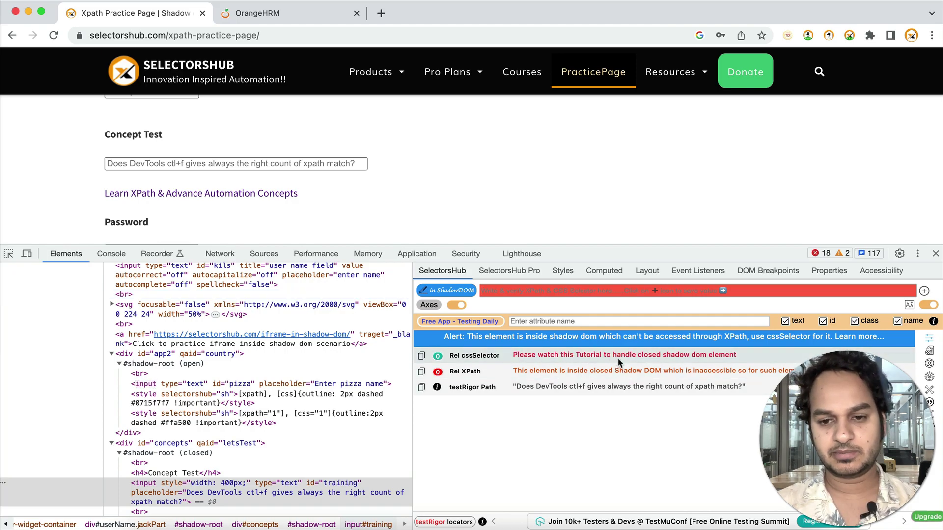
- Open the iframe practice scenario page in a new tab
scroll(215, 163, down, 2)
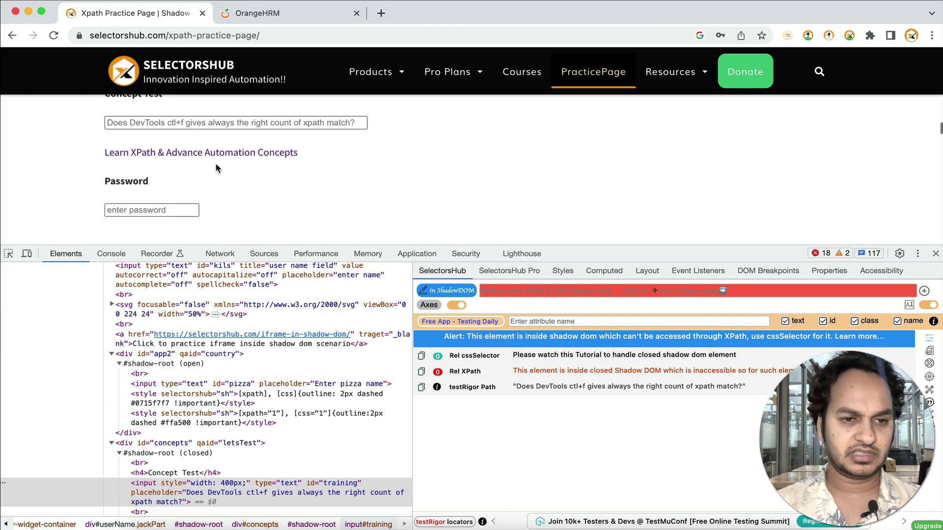
scroll(222, 179, down, 3)
scroll(224, 184, down, 5)
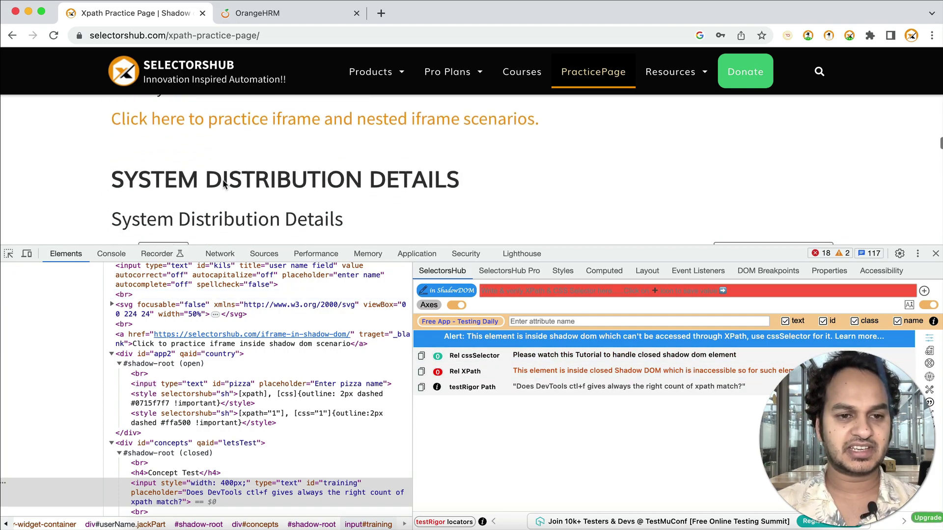
scroll(224, 184, down, 9)
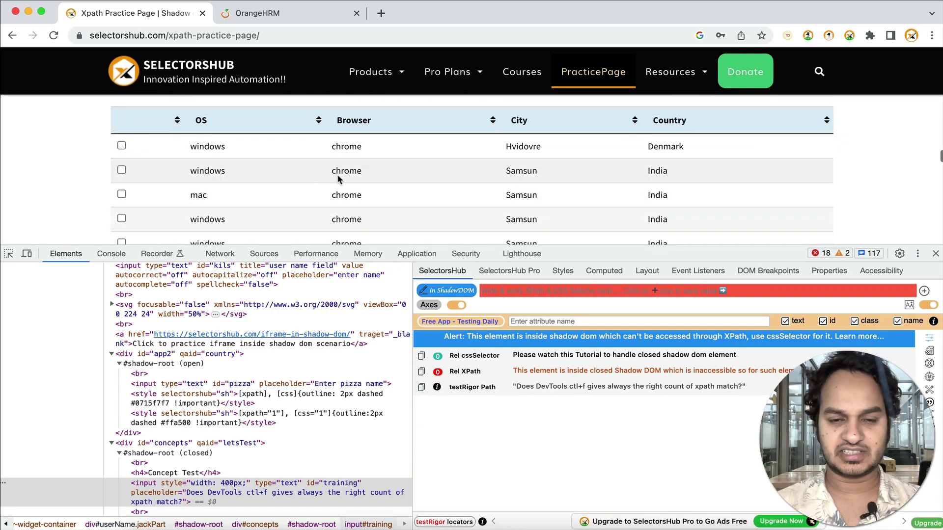
scroll(354, 175, down, 2)
scroll(354, 175, up, 2)
scroll(354, 175, down, 4)
scroll(354, 174, up, 6)
scroll(354, 174, up, 5)
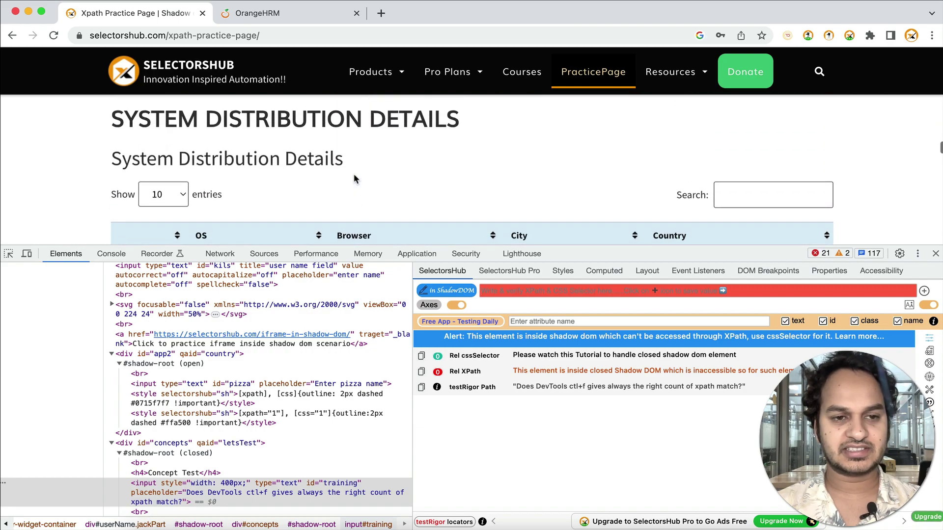
scroll(352, 179, up, 3)
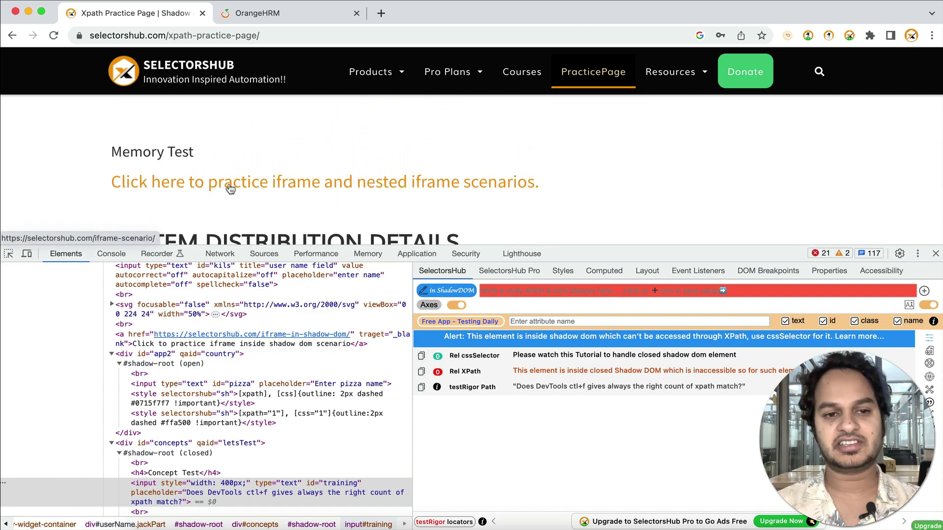
click(429, 190)
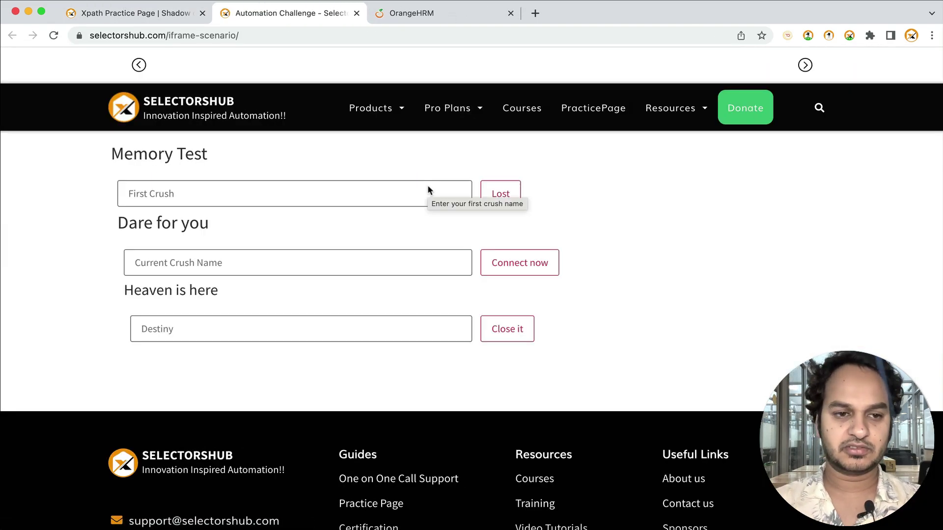
right_click(198, 260)
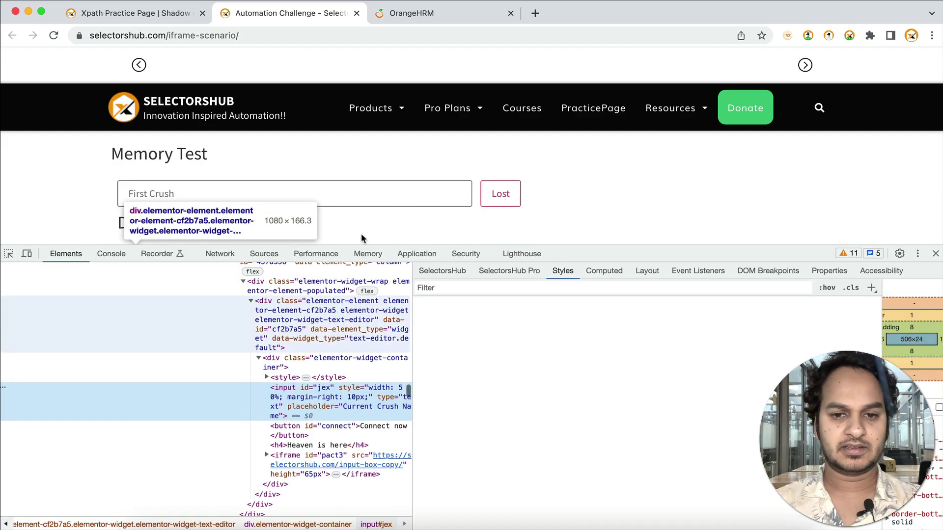
click(444, 270)
scroll(588, 199, down, 2)
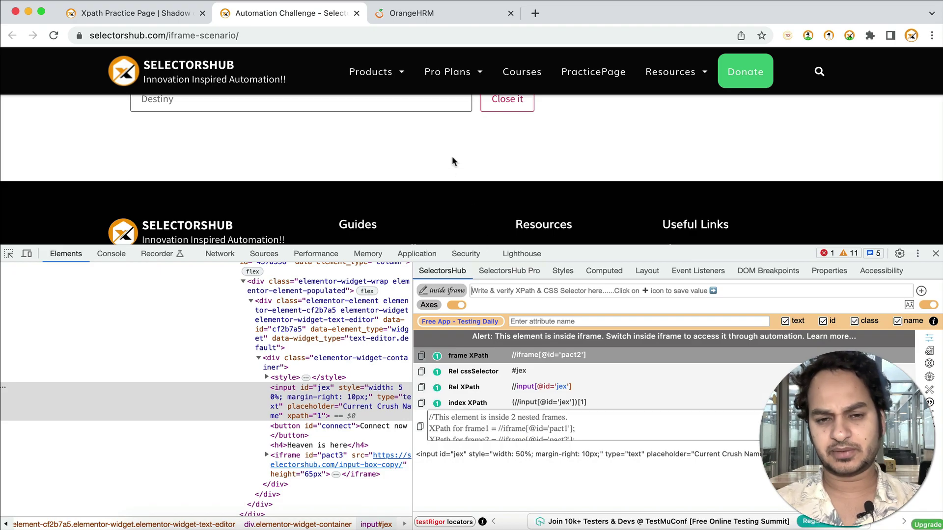
scroll(453, 160, up, 3)
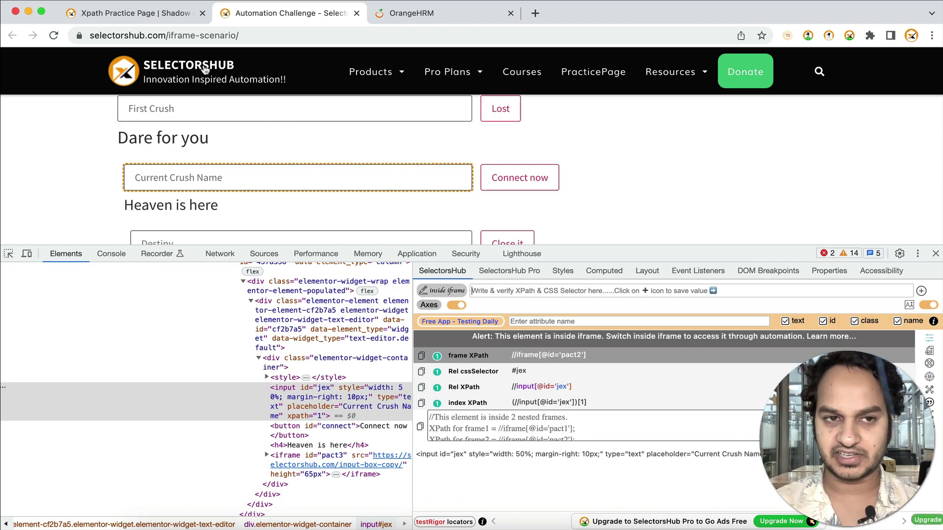
- Close DevTools on the XPath practice page and scroll back up to Food Time
click(157, 20)
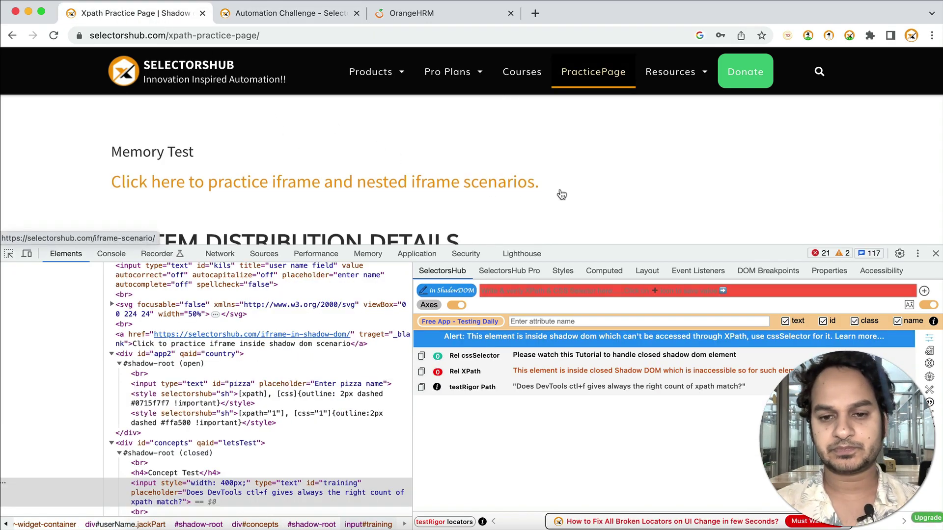
click(936, 254)
scroll(603, 285, up, 10)
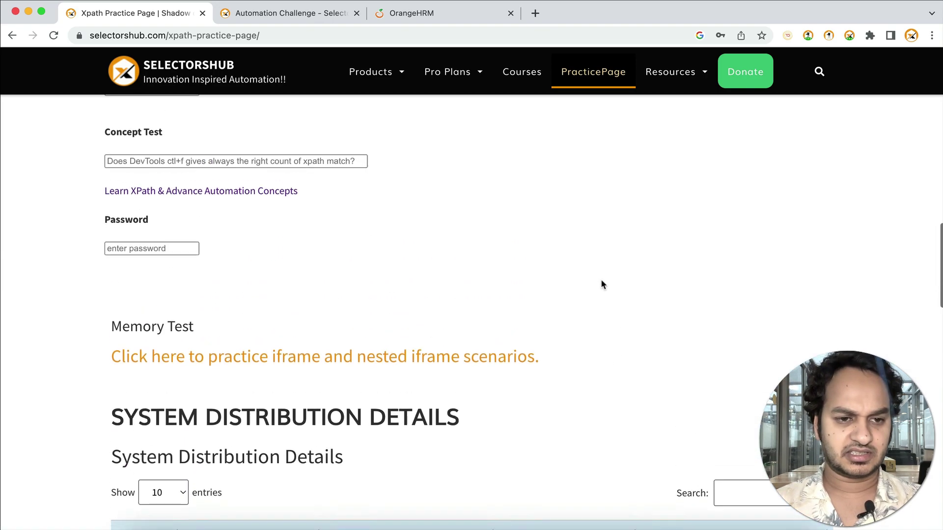
scroll(603, 284, up, 6)
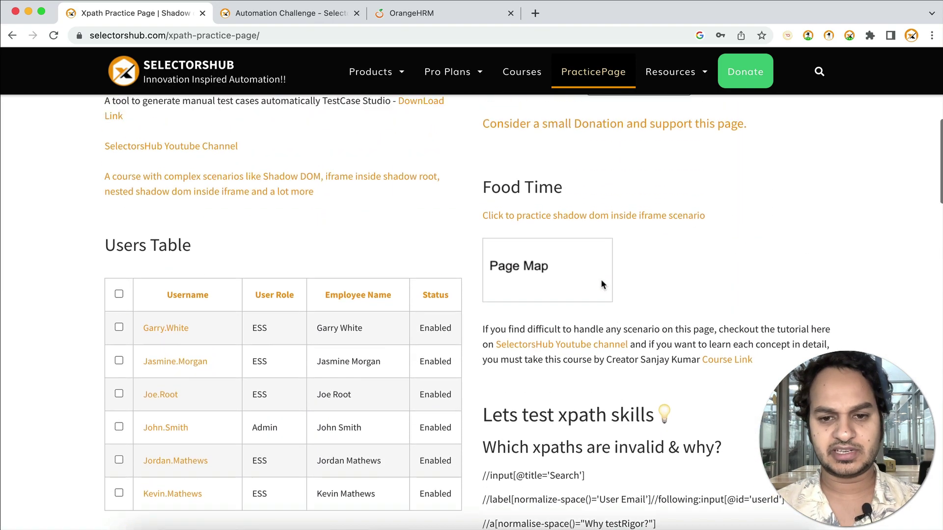
scroll(602, 283, up, 1)
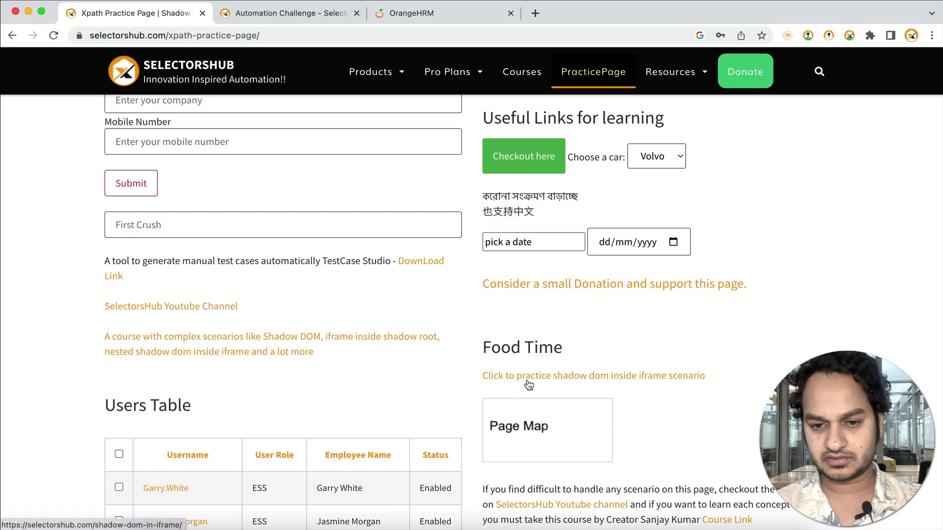
- Open the shadow DOM inside iframe scenario, checking the car dropdown stays on Volvo
click(608, 384)
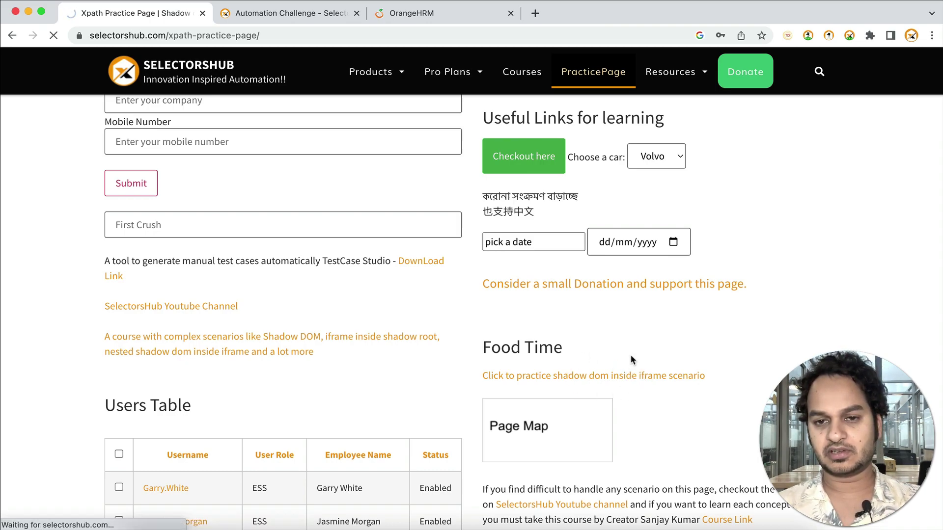
scroll(623, 338, up, 2)
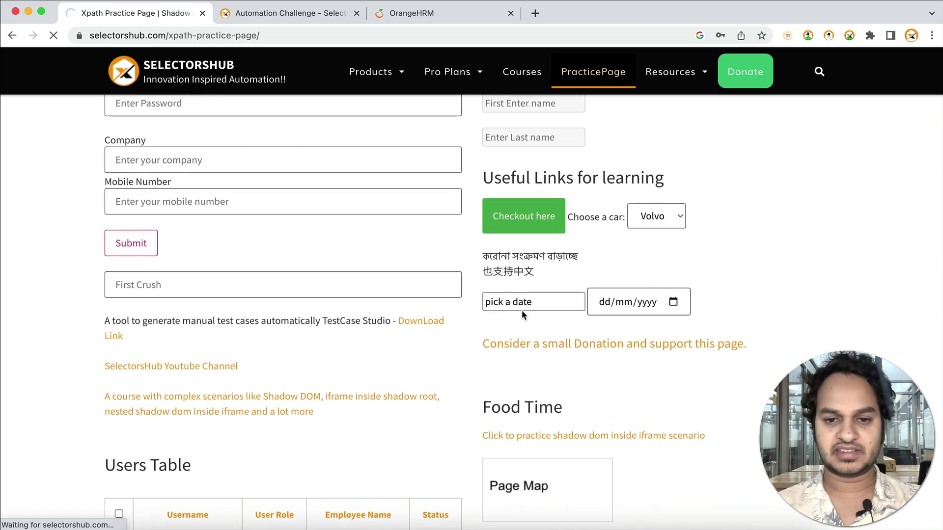
click(632, 216)
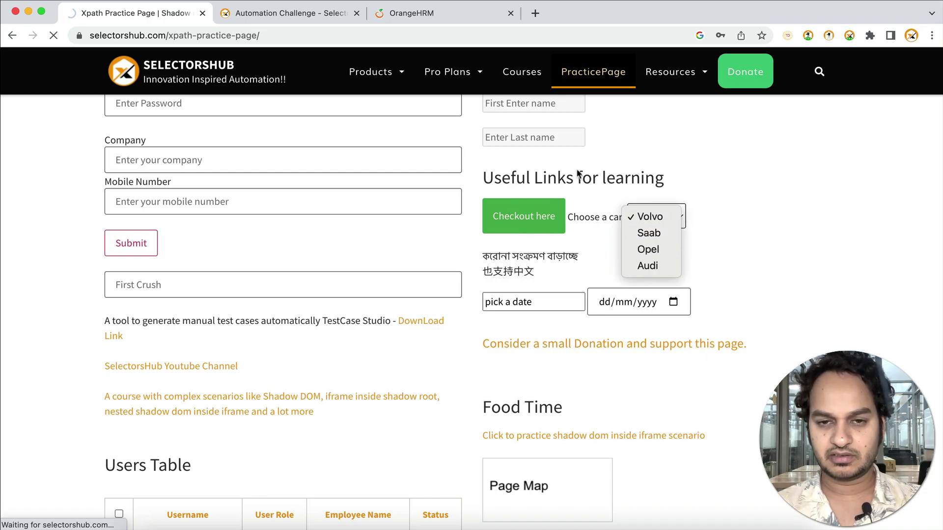
click(776, 189)
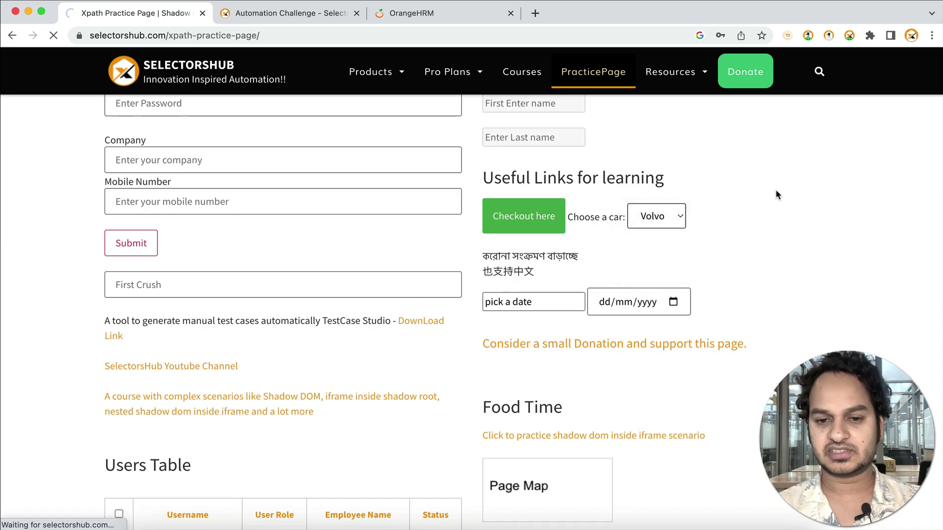
scroll(776, 190, down, 5)
click(618, 235)
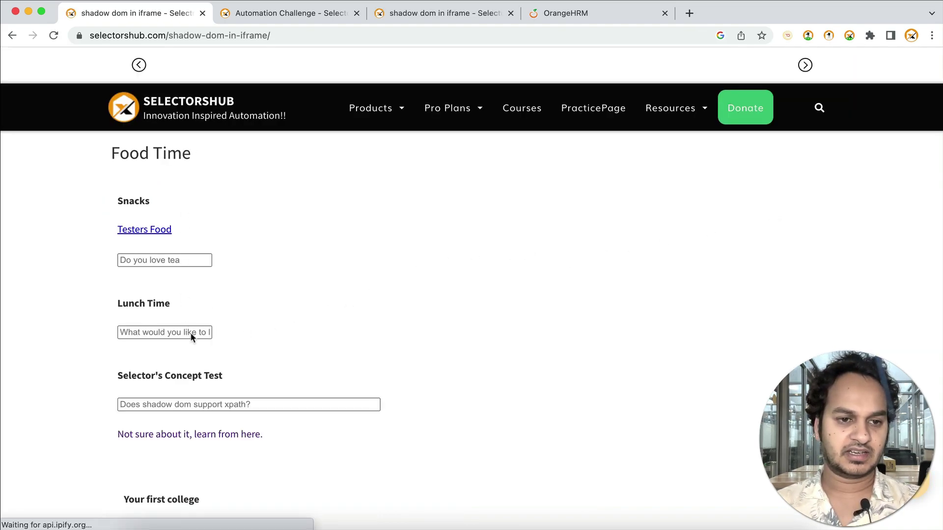
key(super+alt+i)
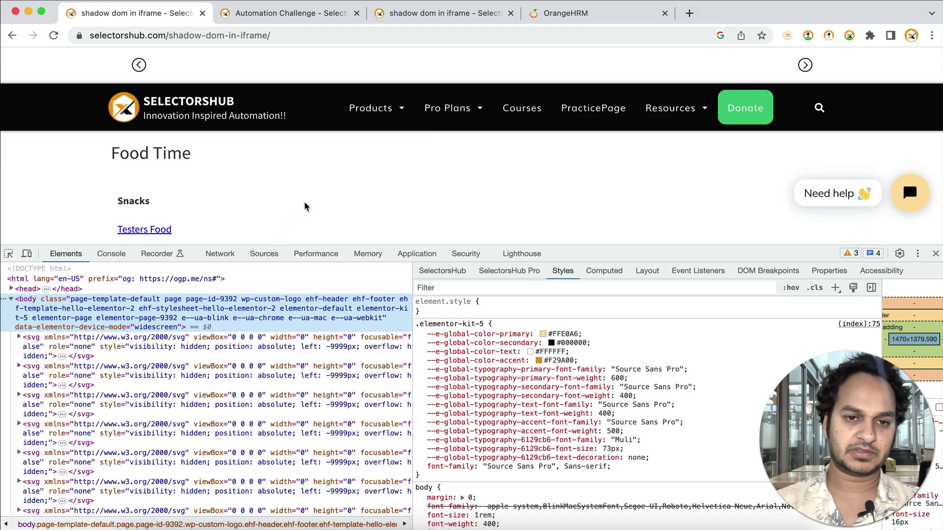
scroll(305, 204, down, 3)
click(442, 271)
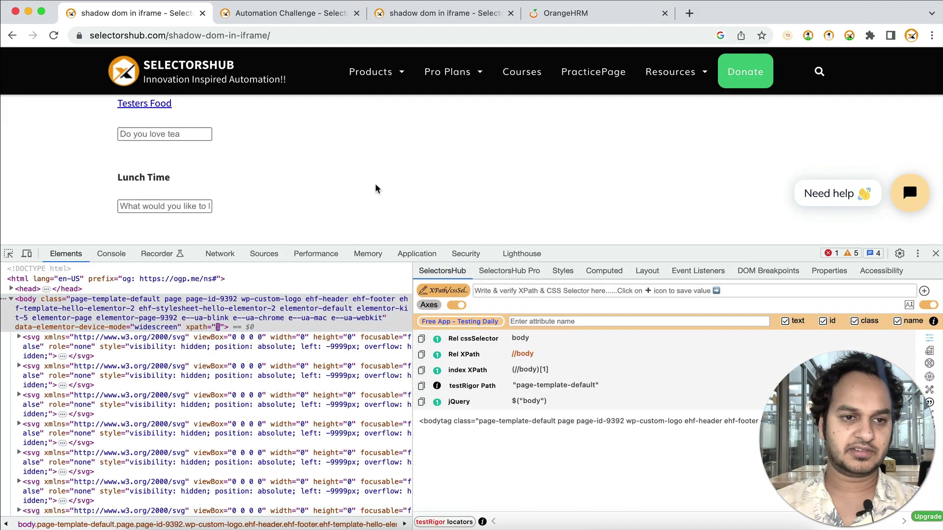
click(9, 254)
click(186, 139)
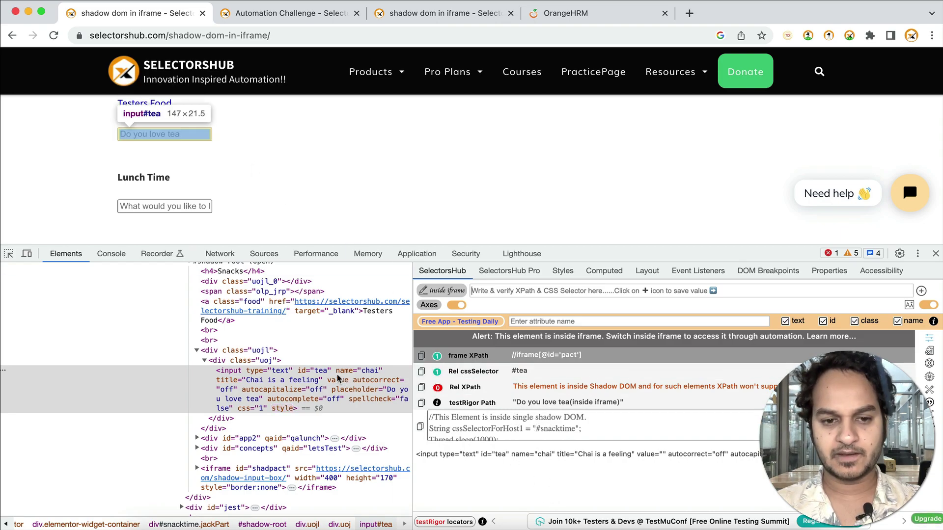
- Select a hidden svg node in the Elements tree to view its locators
scroll(304, 354, up, 4)
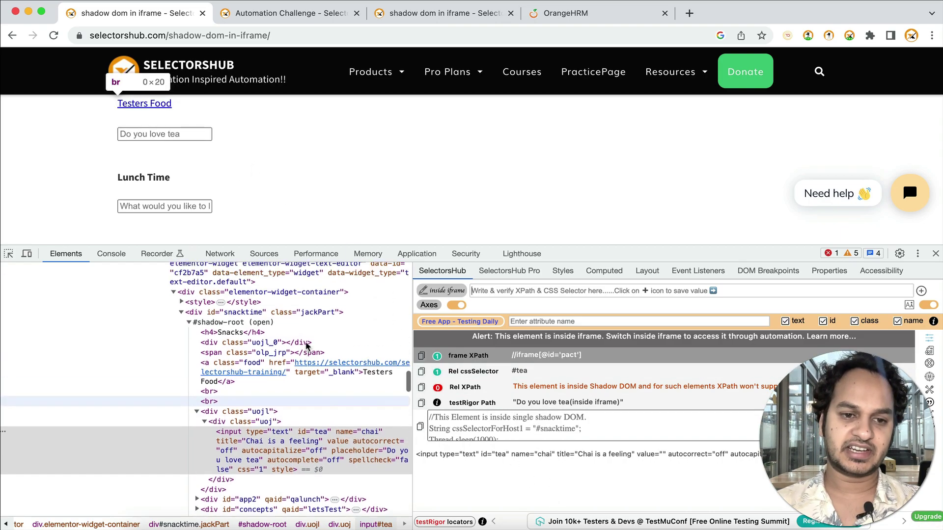
scroll(247, 357, up, 4)
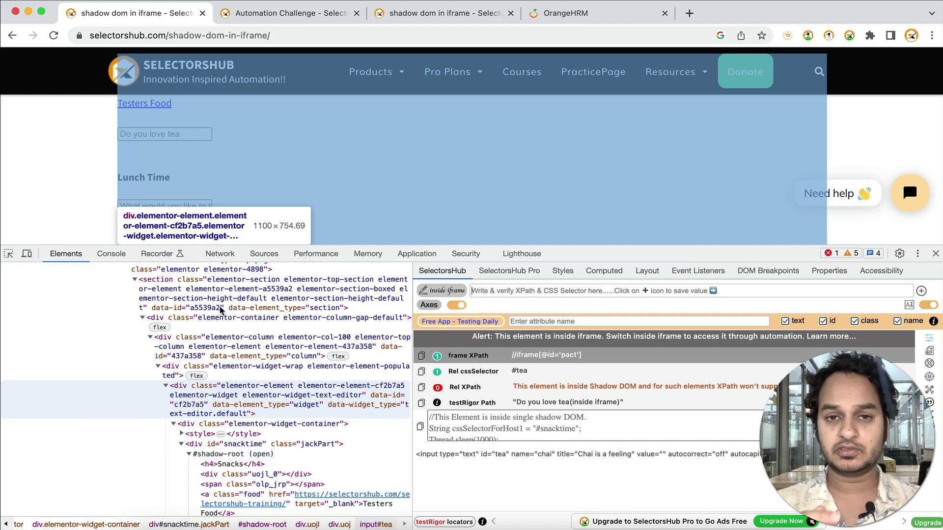
scroll(235, 383, down, 4)
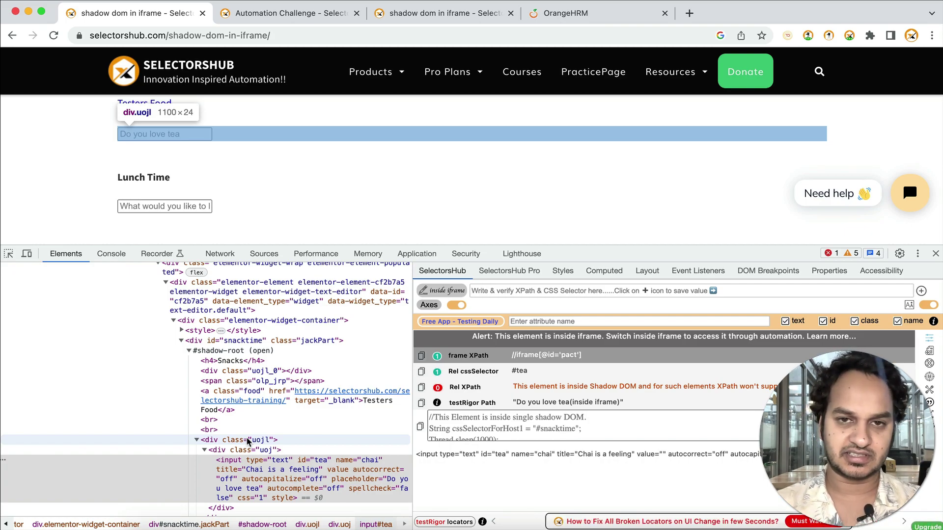
scroll(247, 440, up, 5)
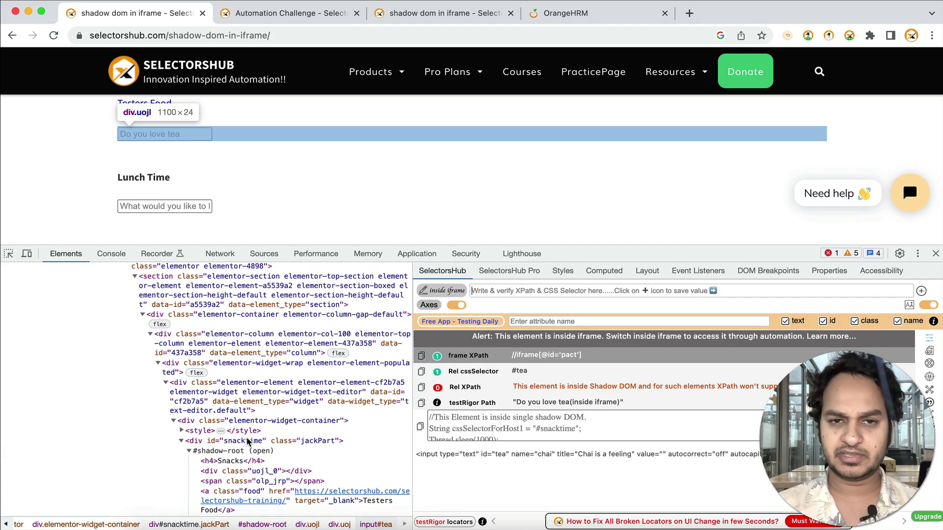
scroll(247, 440, up, 2)
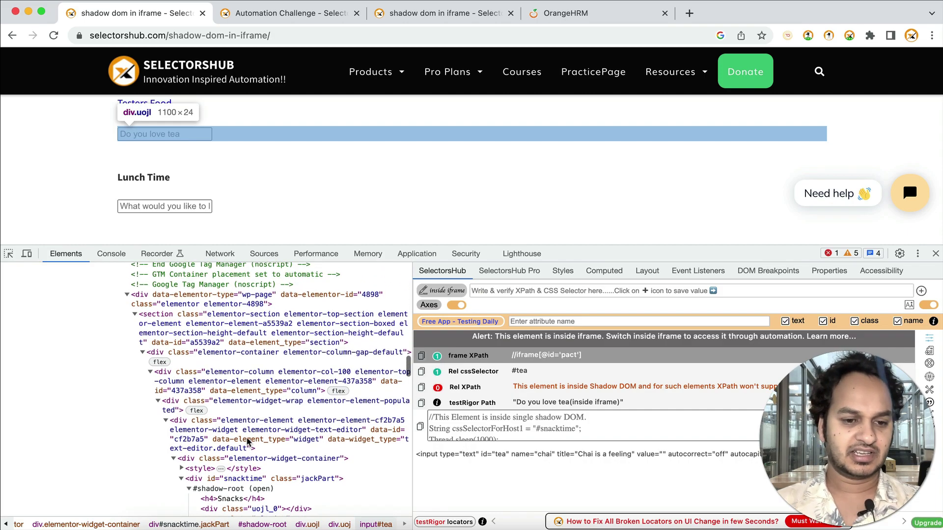
scroll(247, 440, up, 6)
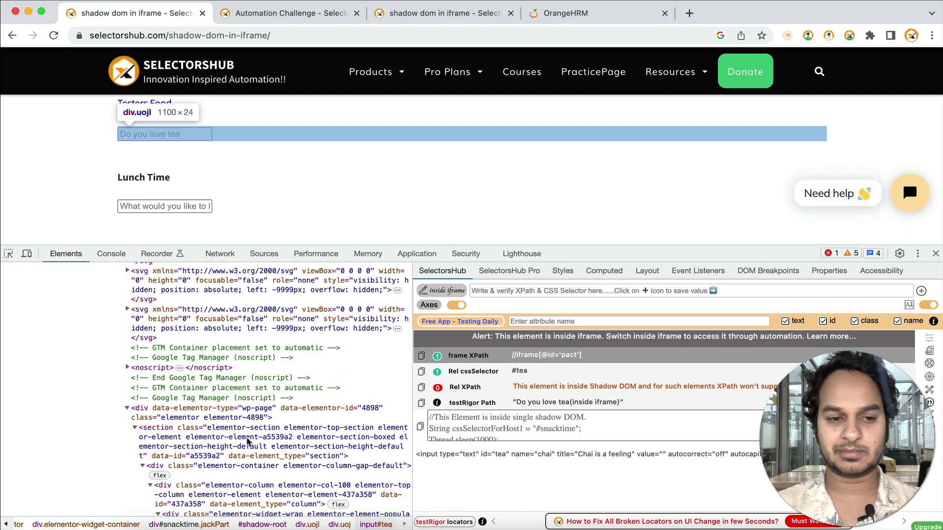
scroll(247, 441, up, 7)
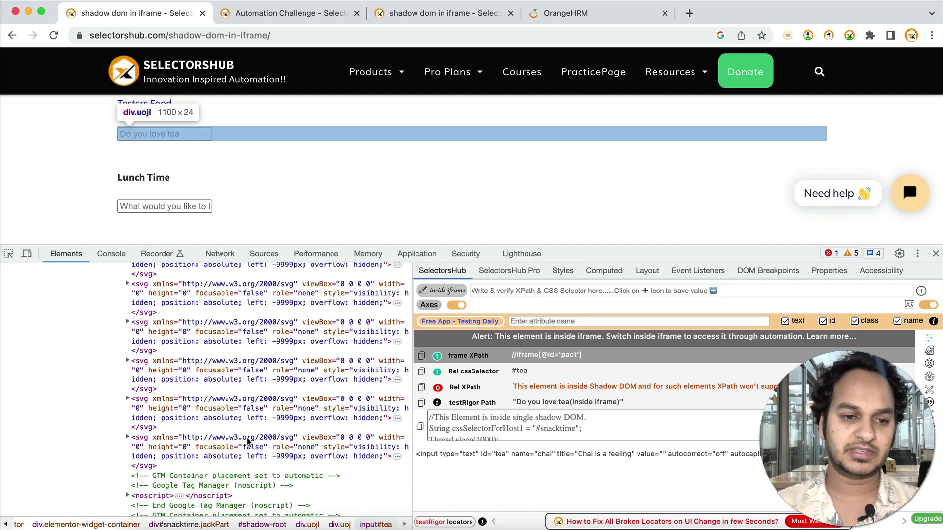
click(204, 373)
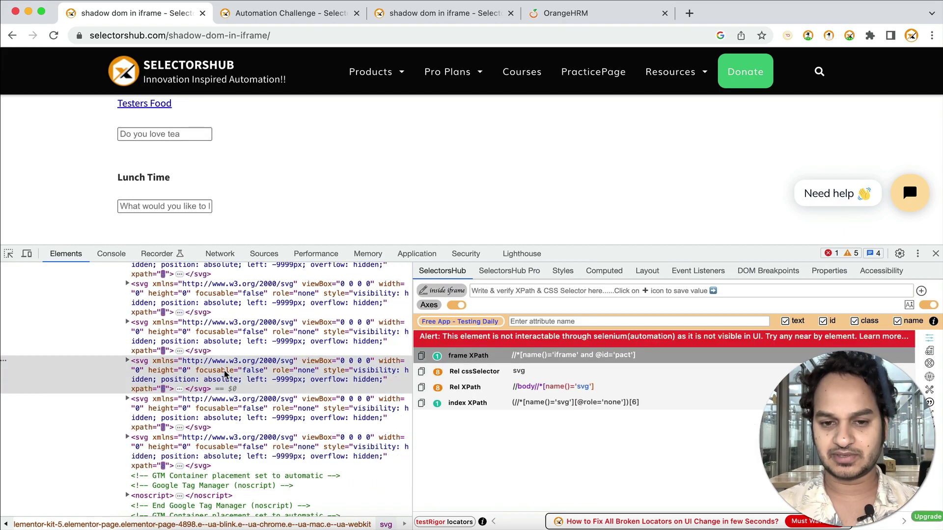
- Select the h3 Food Time node, yielding h3 and //h3[normalize-space()='Food Time']
scroll(170, 418, up, 2)
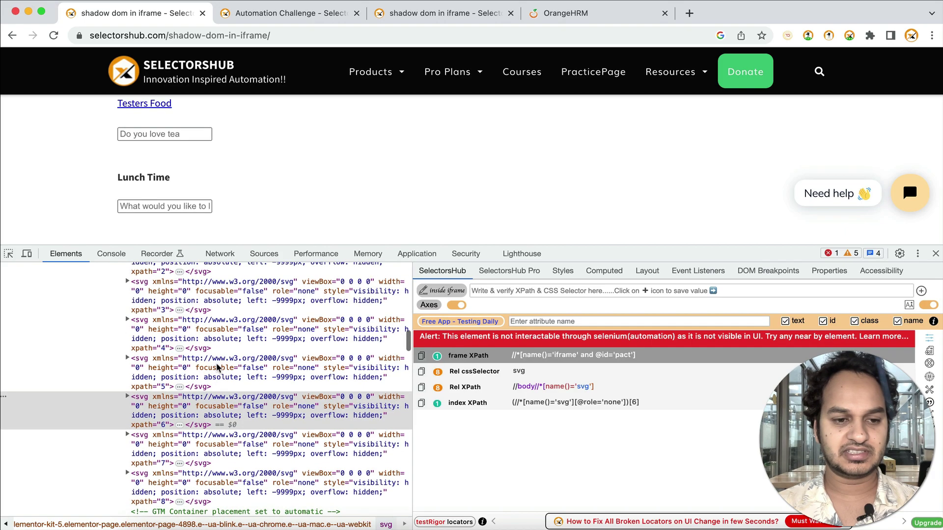
scroll(169, 418, up, 15)
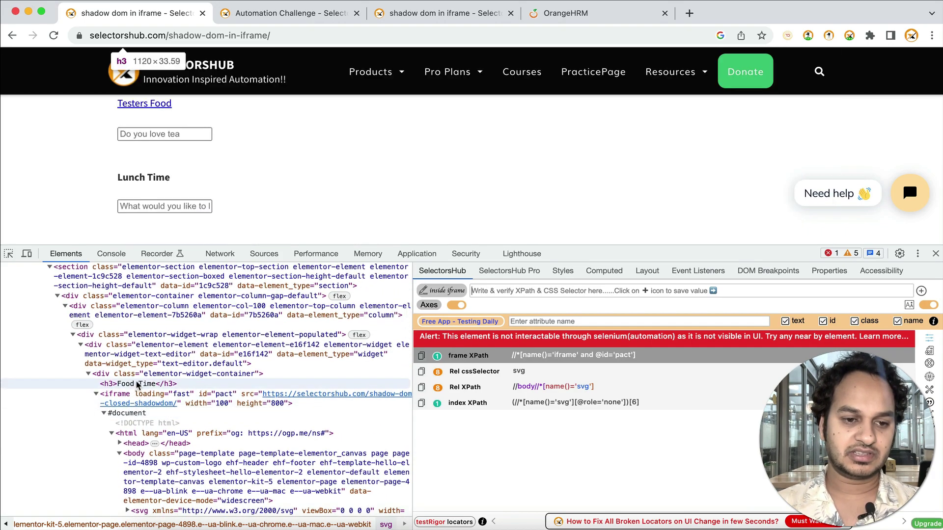
click(133, 384)
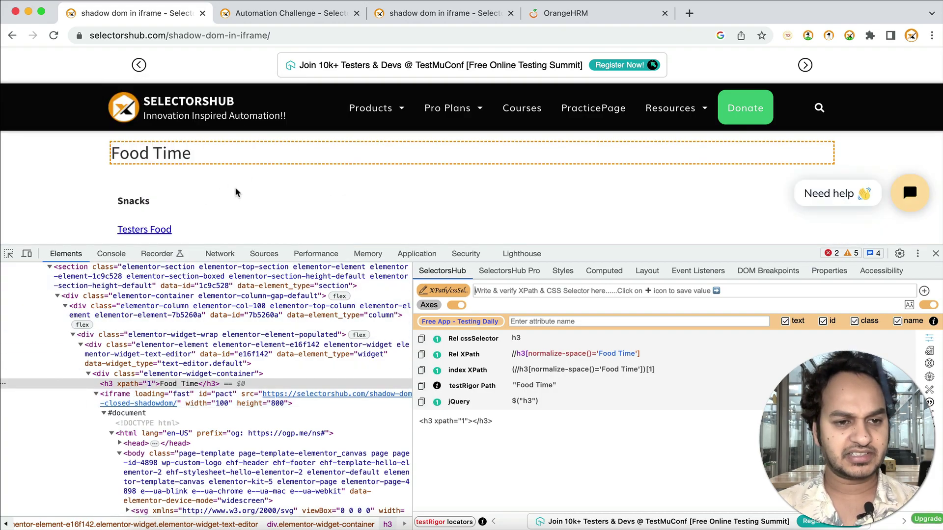
- Pick the closed-shadow 'Does shadow dom support xpath?' input to view its locators
scroll(362, 195, down, 5)
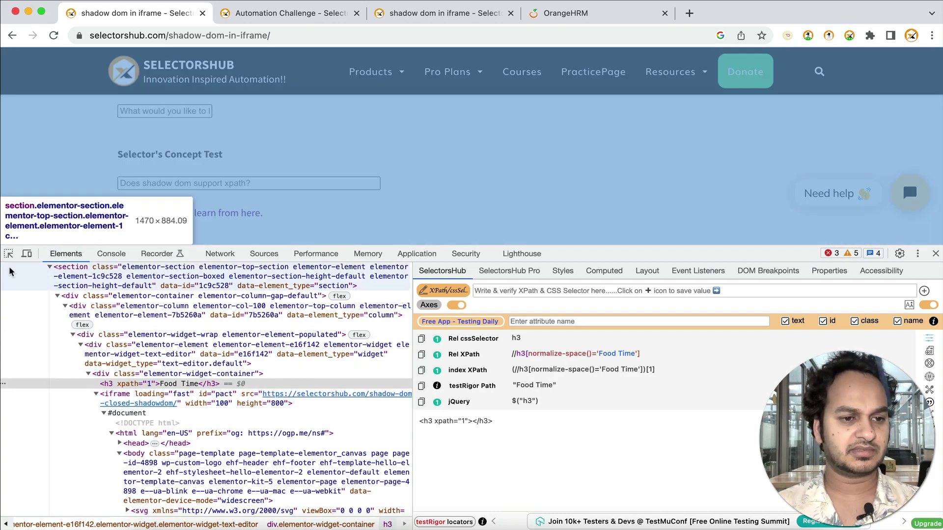
click(9, 254)
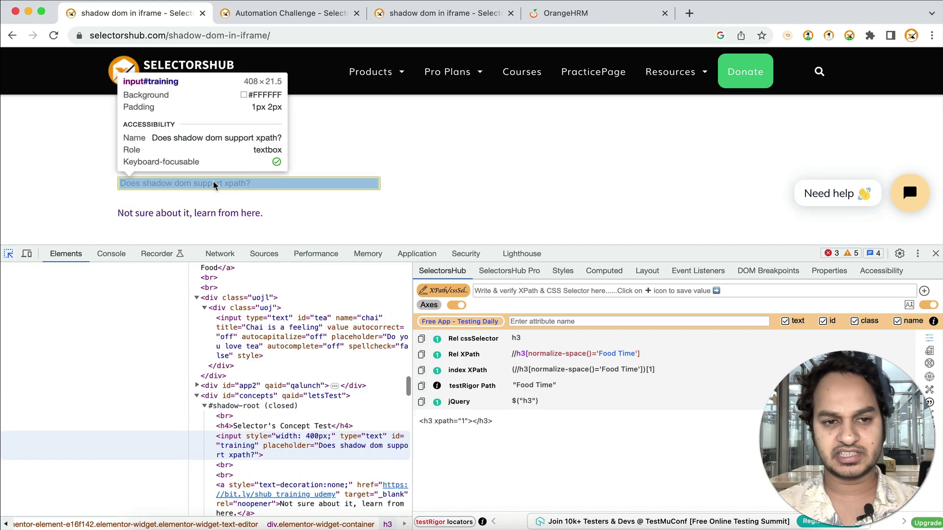
click(214, 184)
- Pick the nested-shadow Lunch Time input for its locators, then close DevTools
scroll(162, 178, up, 3)
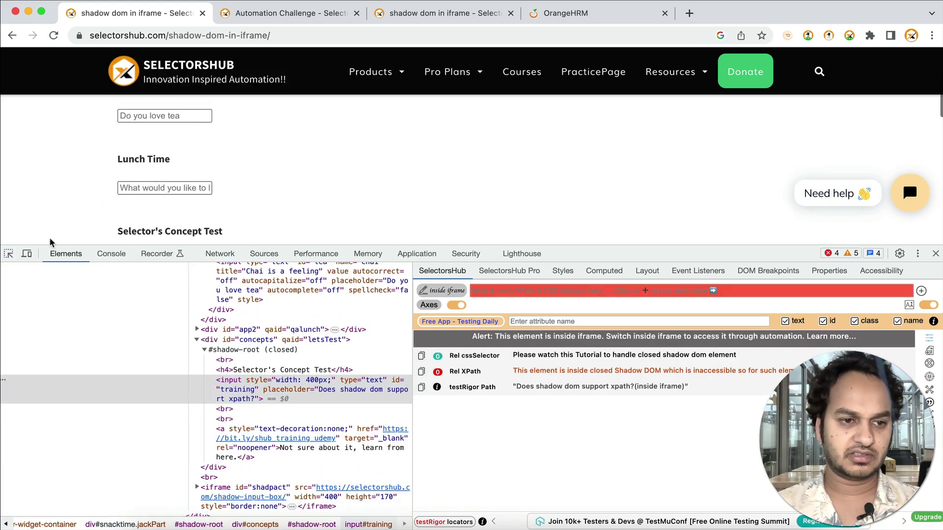
click(9, 253)
click(194, 189)
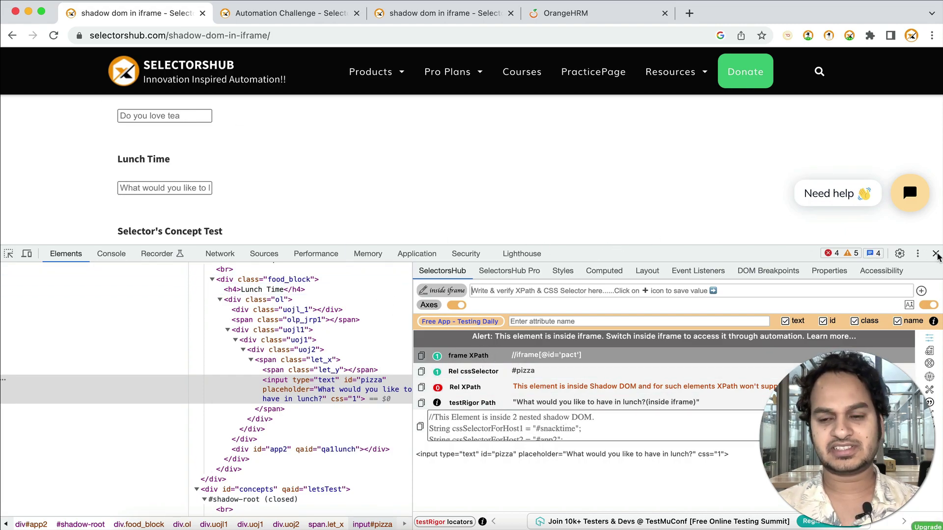
click(936, 254)
scroll(414, 282, up, 3)
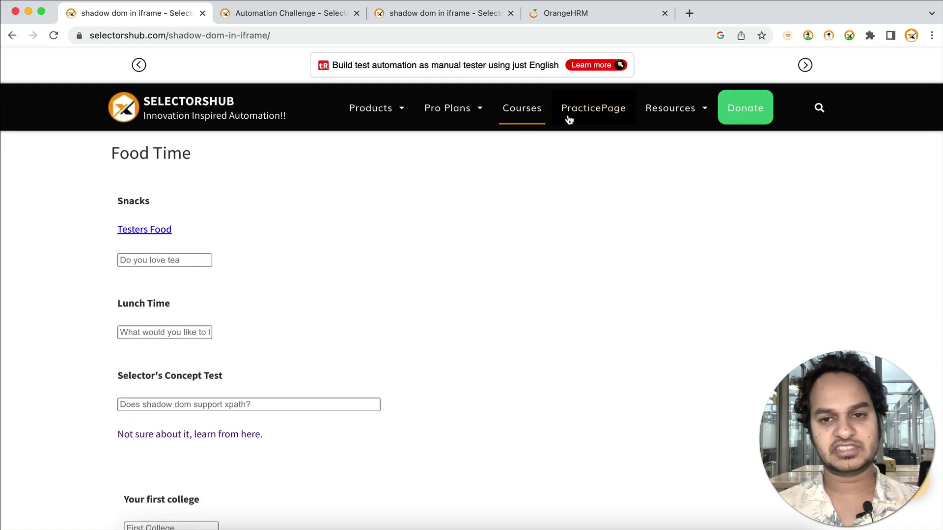
- Return to the SelectorsHub XPath Practice Page through the PracticePage navigation link
click(596, 114)
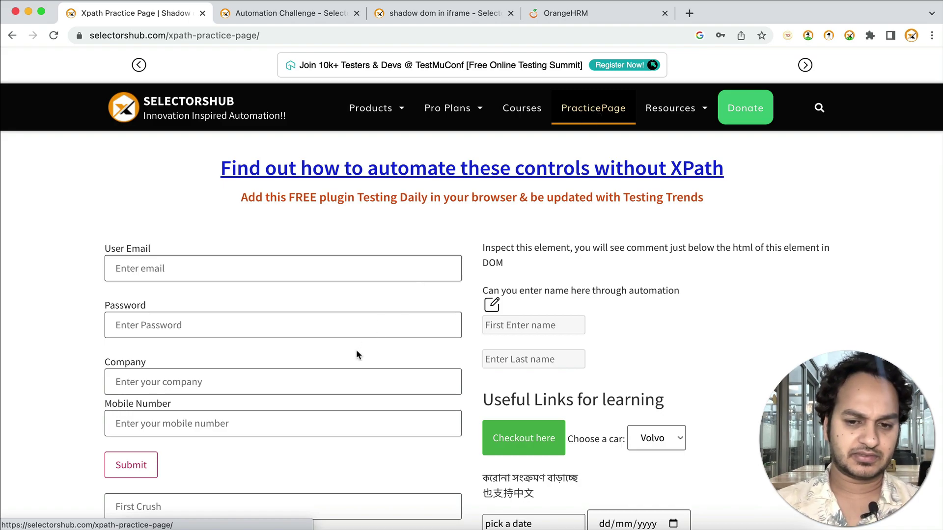
scroll(356, 353, down, 5)
scroll(356, 350, down, 2)
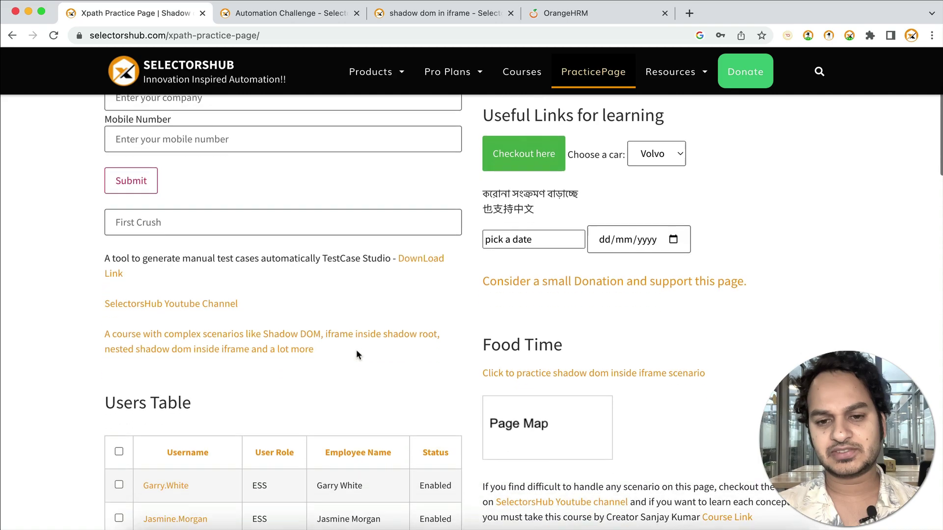
click(658, 227)
click(673, 227)
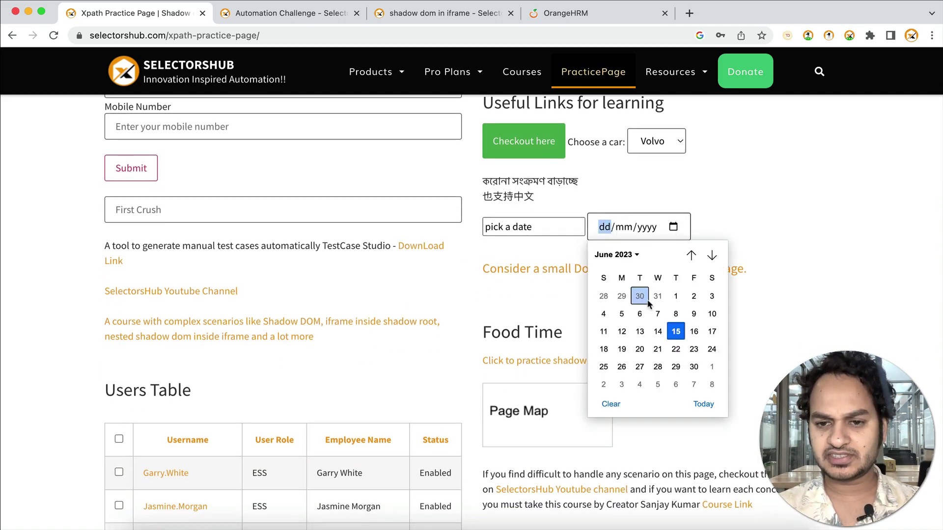
scroll(476, 284, down, 5)
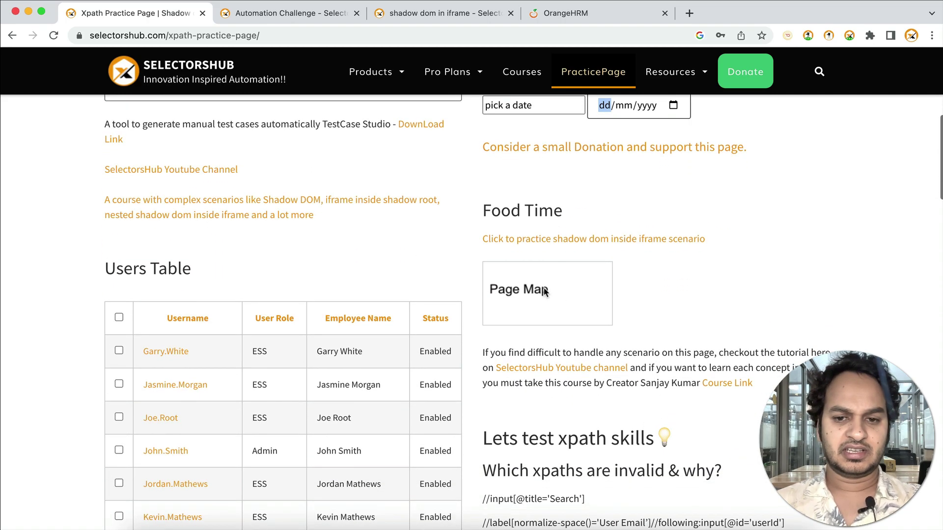
right_click(538, 293)
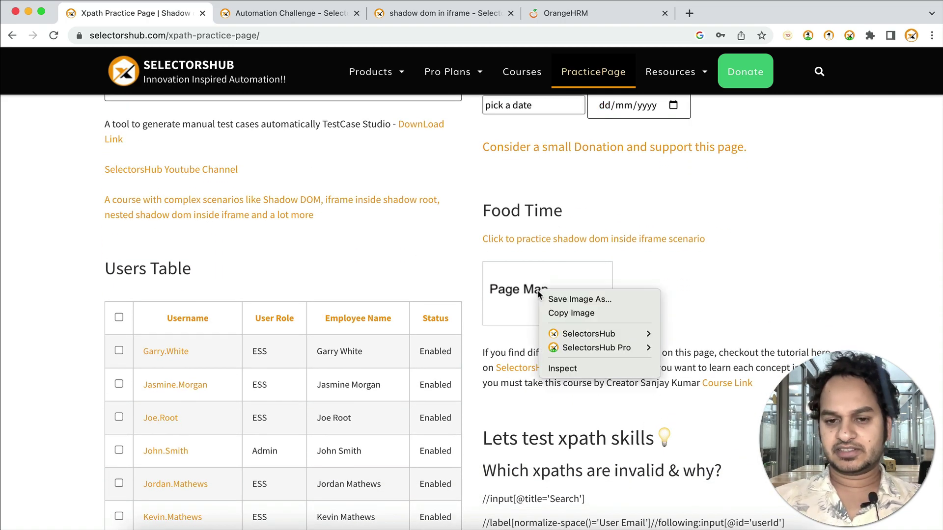
click(555, 370)
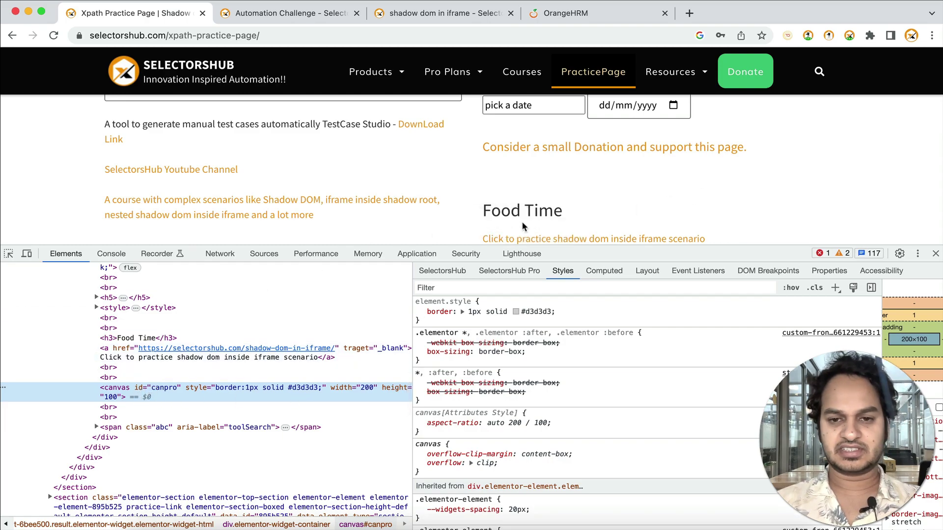
click(935, 253)
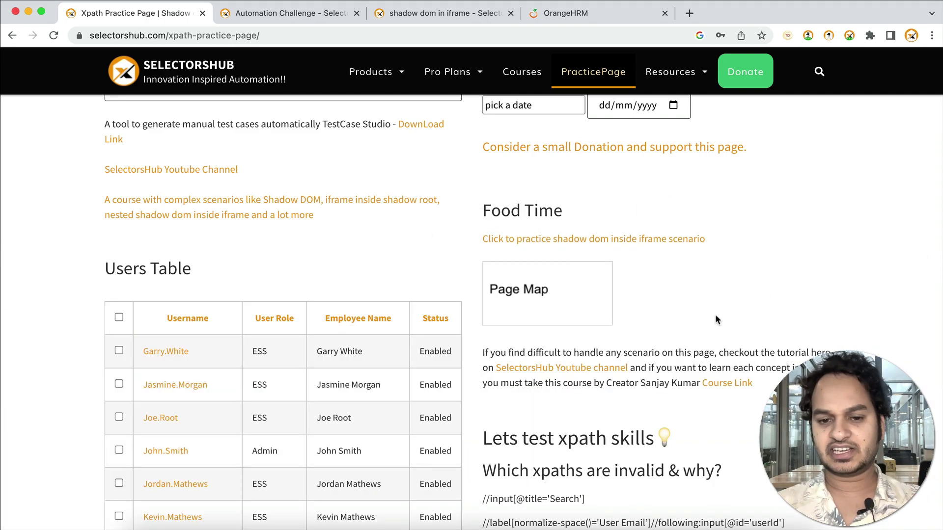
scroll(703, 321, down, 8)
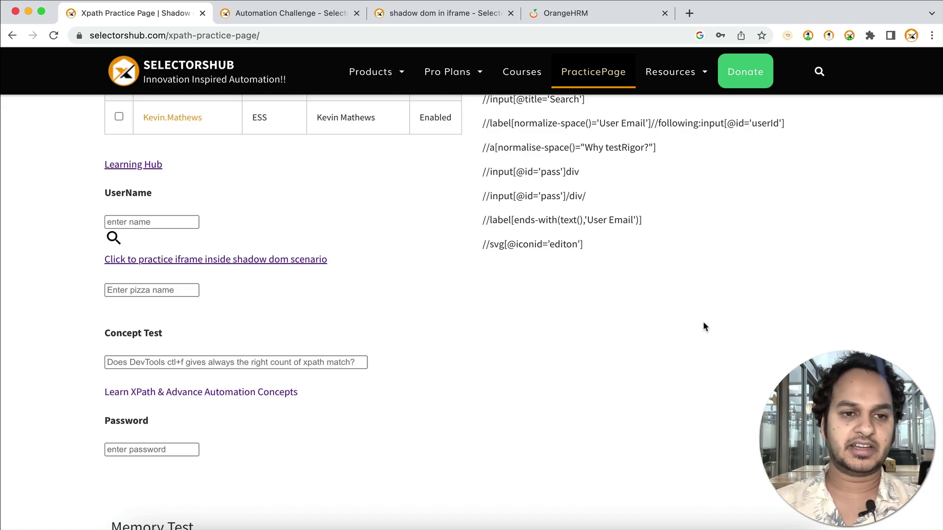
scroll(703, 326, up, 3)
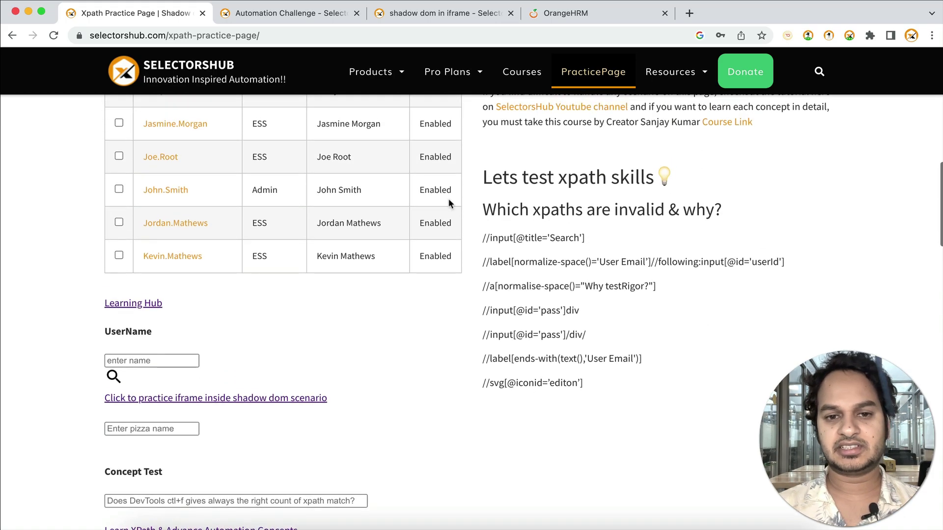
scroll(406, 325, down, 20)
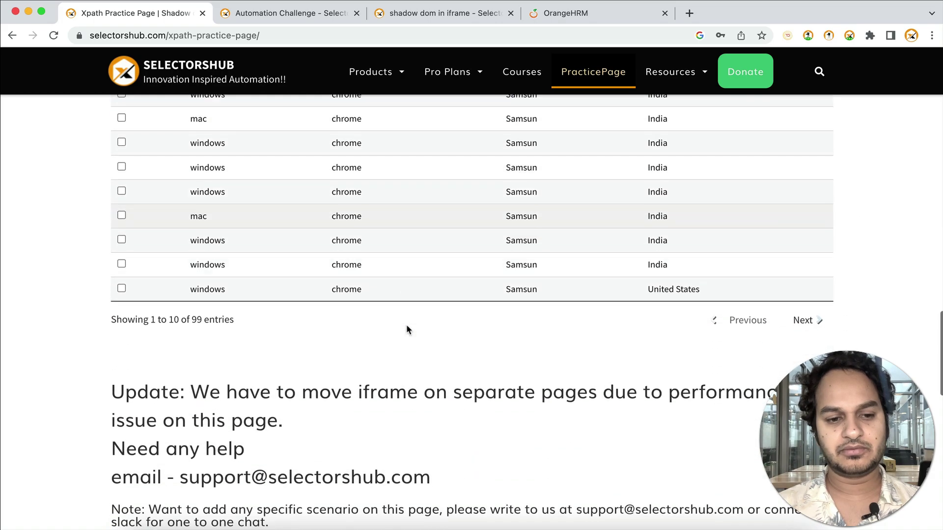
scroll(405, 325, down, 1)
scroll(405, 325, down, 5)
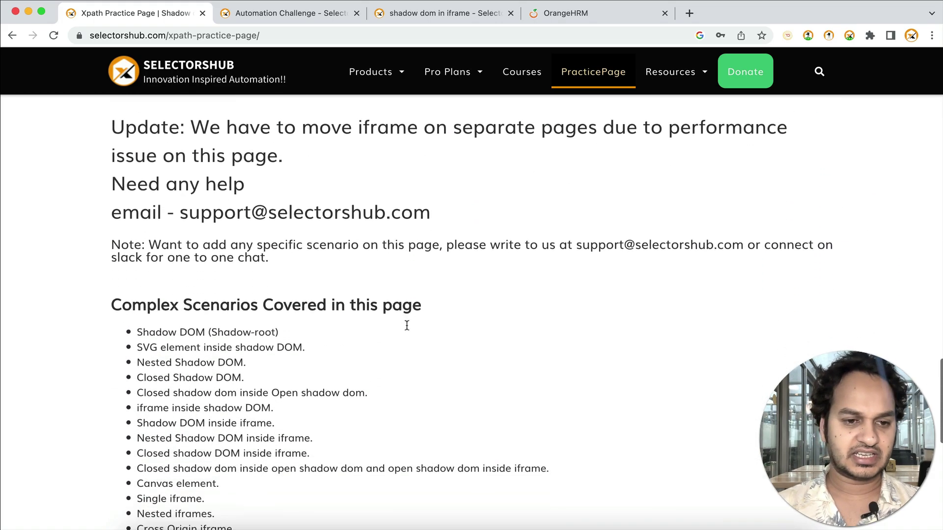
scroll(247, 308, down, 1)
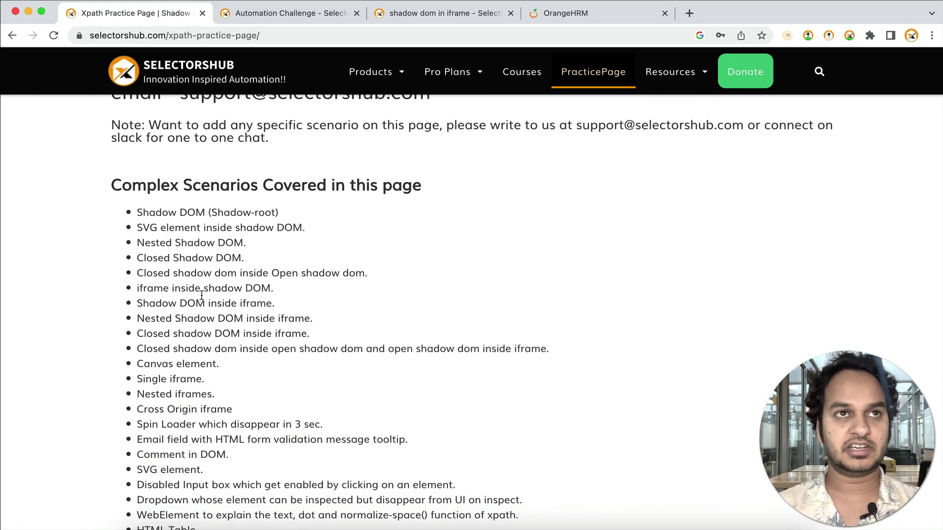
scroll(208, 314, down, 1)
scroll(211, 319, down, 3)
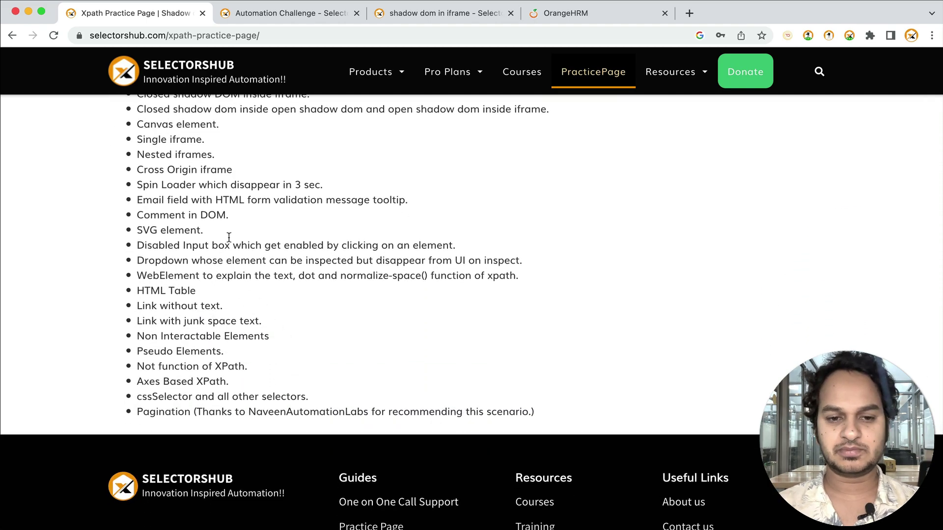
scroll(251, 336, down, 3)
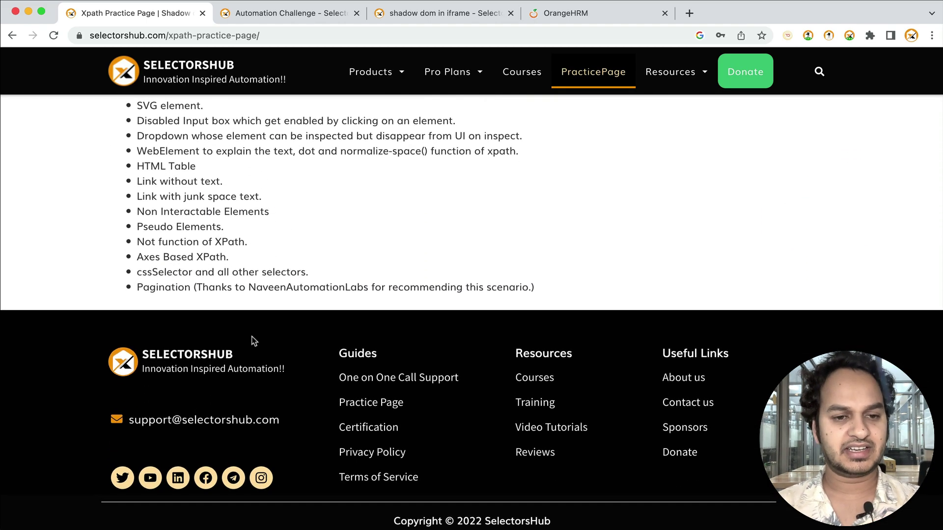
scroll(252, 337, up, 12)
scroll(252, 336, up, 15)
scroll(252, 336, down, 6)
scroll(251, 336, down, 18)
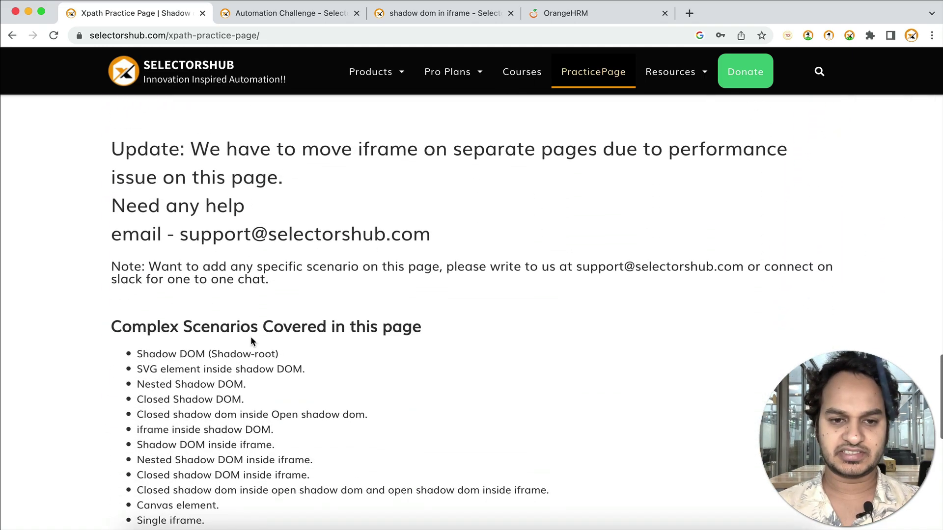
scroll(250, 337, down, 2)
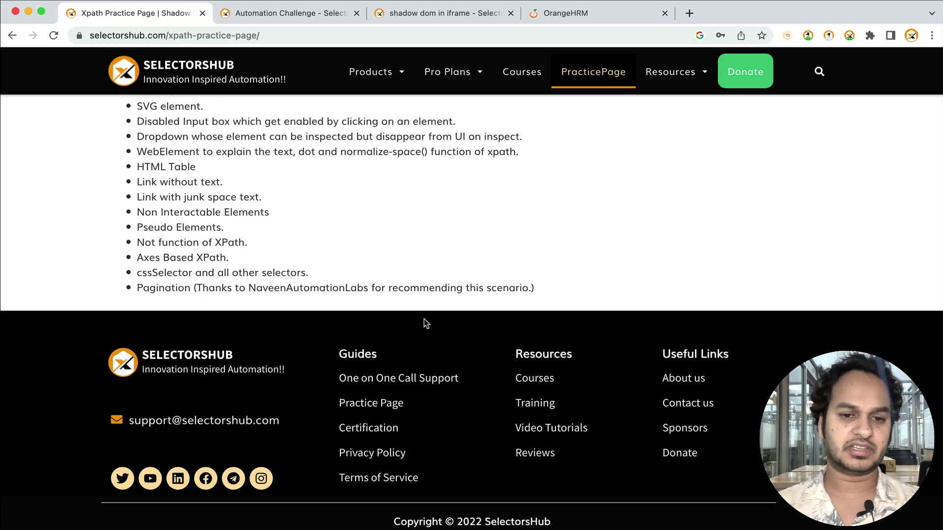
scroll(423, 320, up, 10)
scroll(423, 317, up, 1)
drag(189, 207, 487, 216)
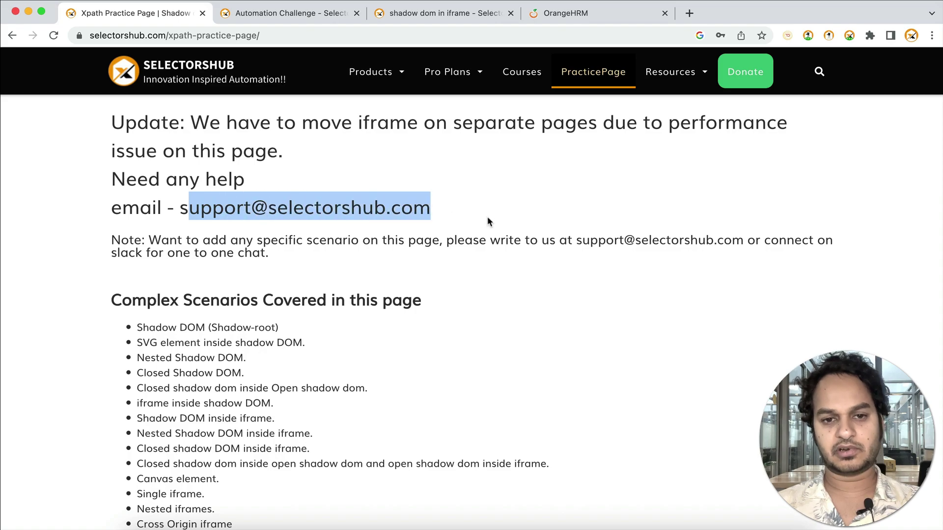
scroll(487, 219, down, 2)
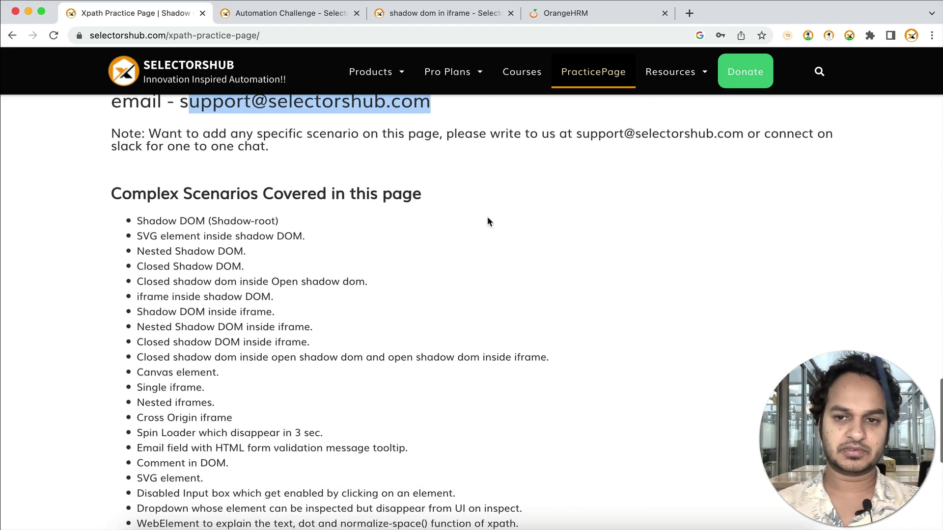
right_click(487, 219)
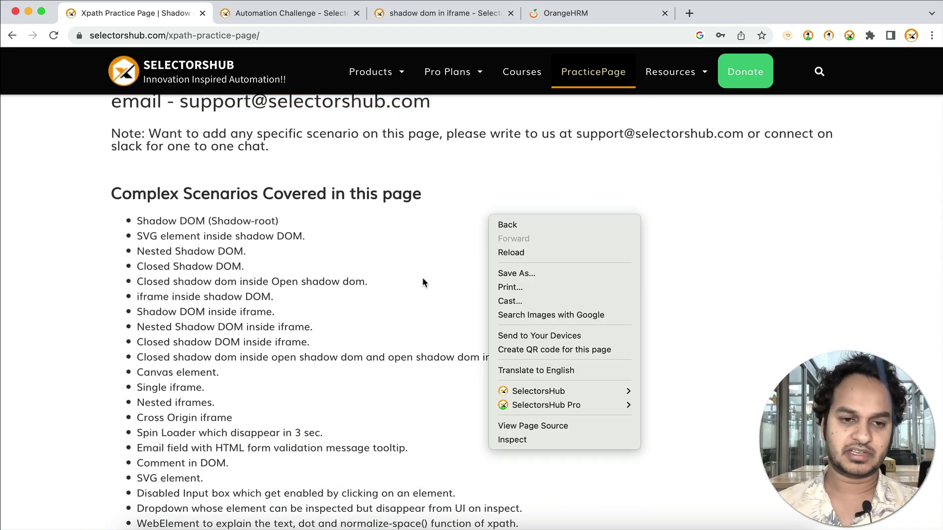
click(418, 282)
scroll(418, 282, down, 2)
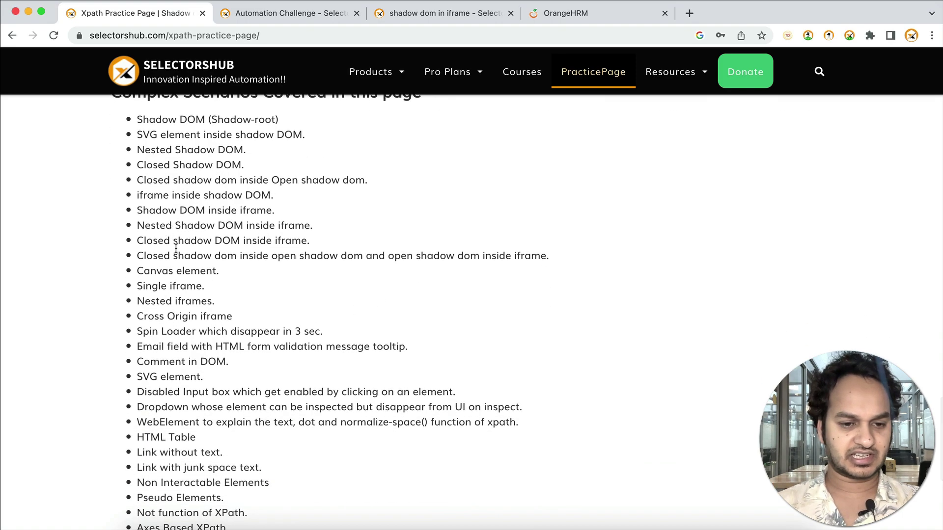
drag(137, 122, 241, 417)
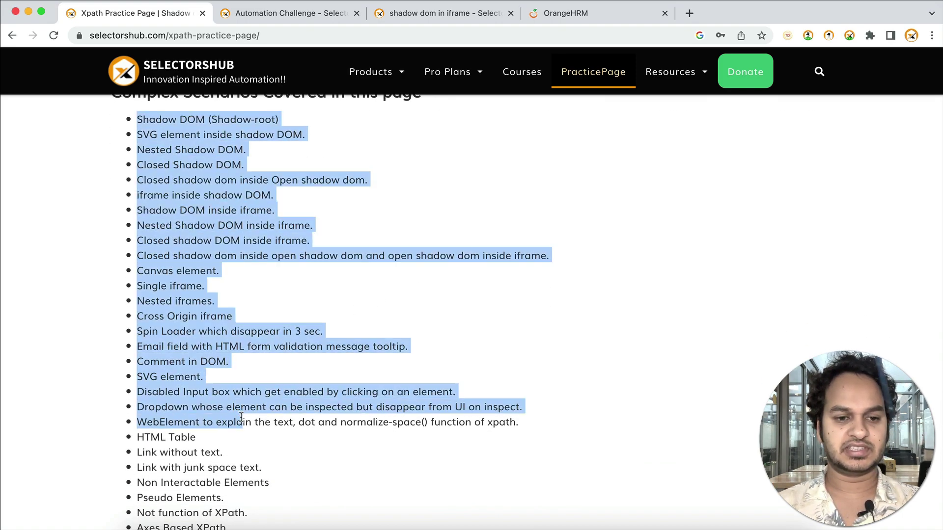
scroll(241, 418, down, 3)
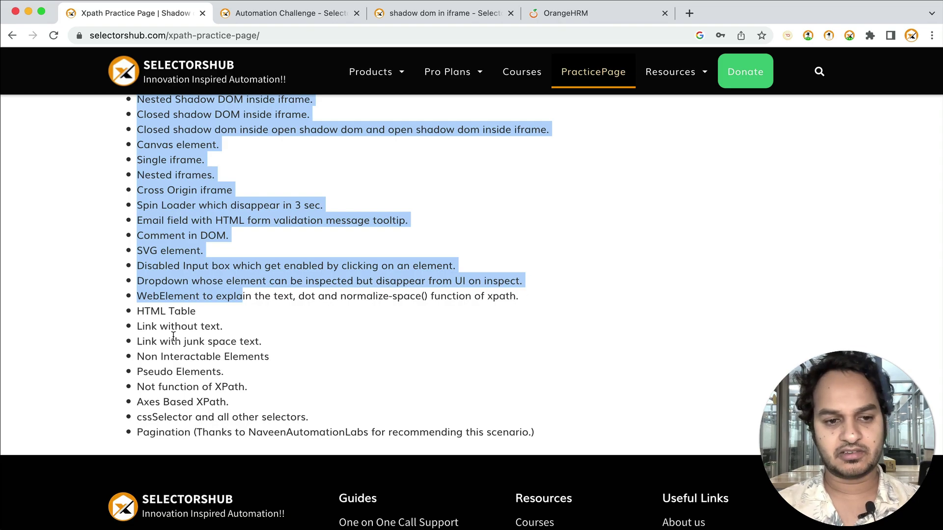
double_click(153, 432)
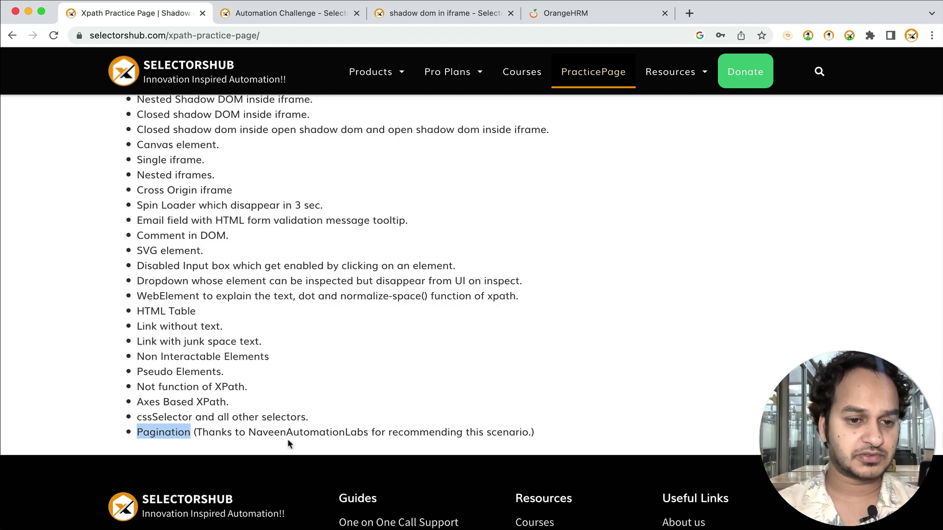
scroll(222, 287, up, 5)
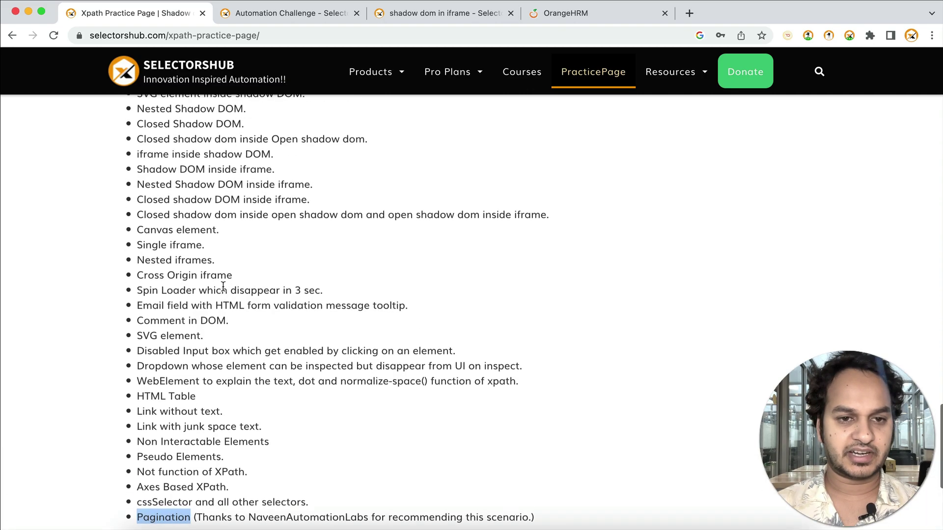
scroll(216, 232, up, 10)
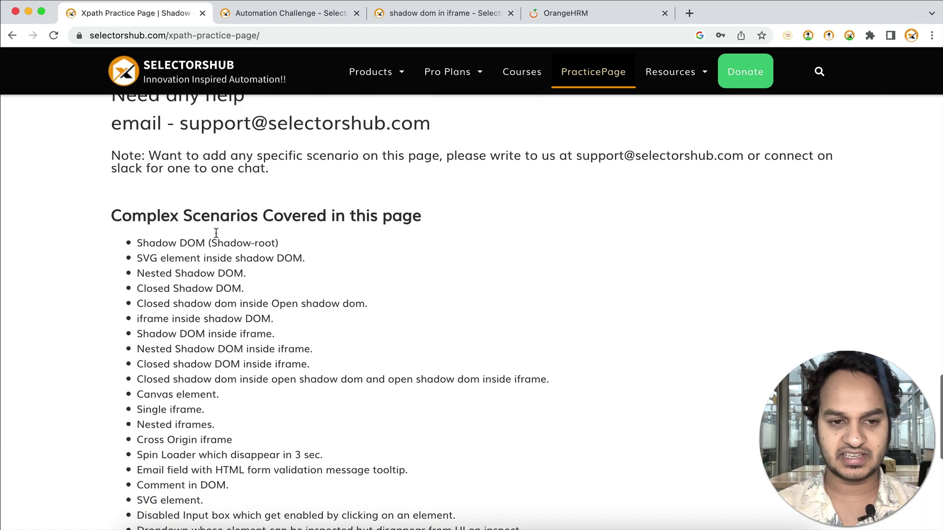
scroll(214, 238, up, 10)
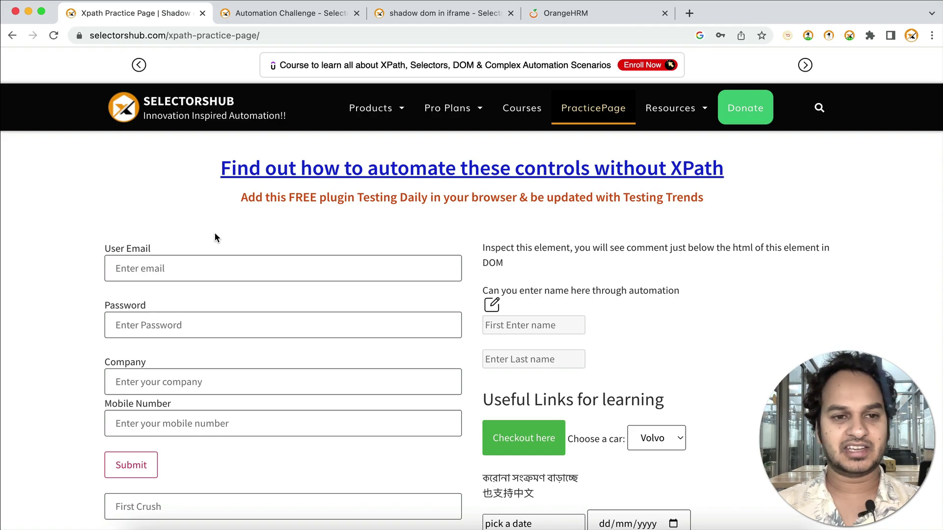
- From the SelectorsHub home, open the Testing Daily card, view its install options, then open a Testing Daily feed tab
click(209, 111)
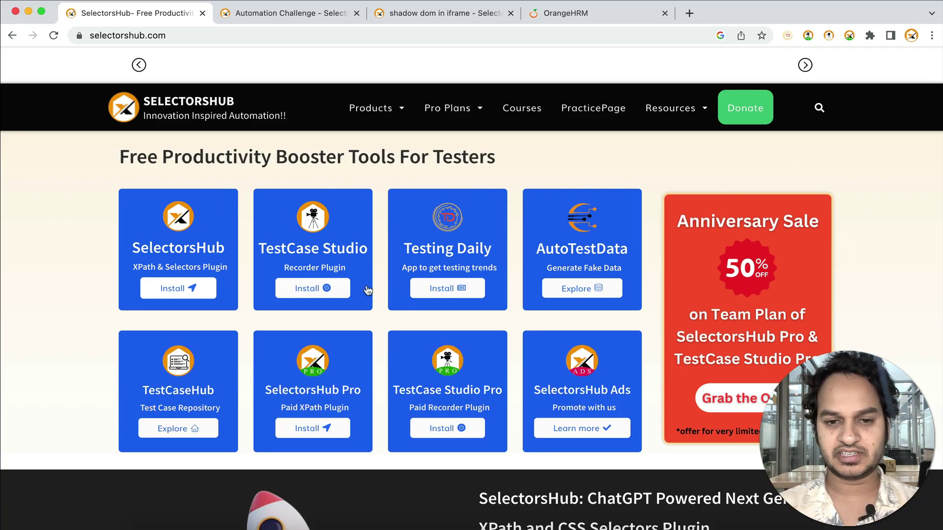
click(448, 254)
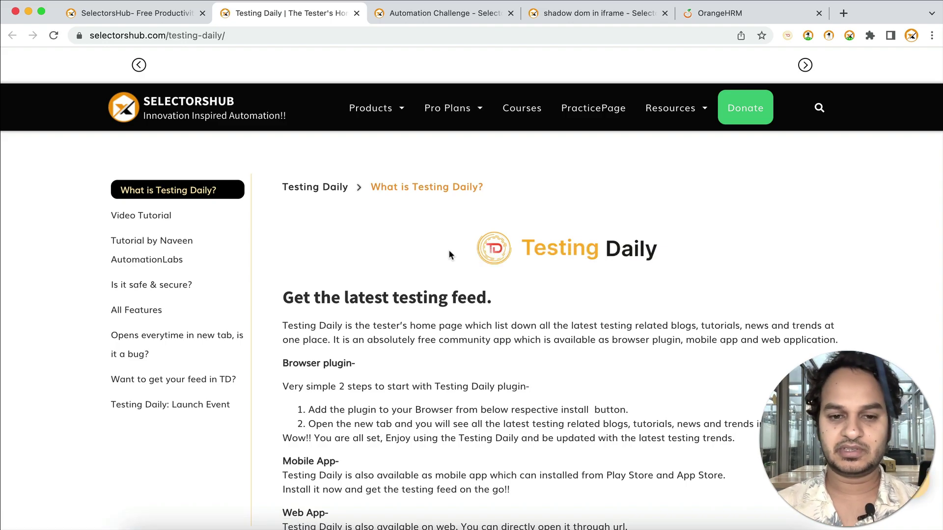
scroll(449, 251, down, 7)
scroll(449, 255, down, 2)
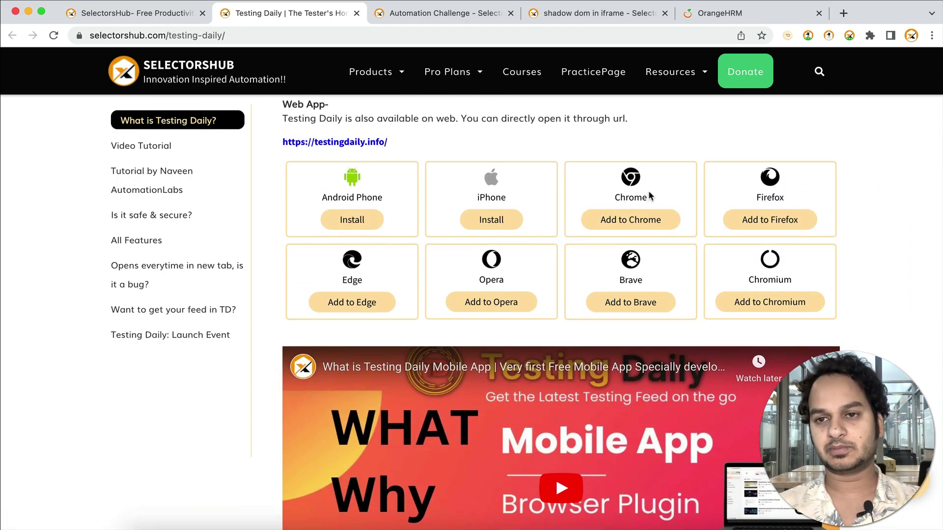
click(842, 14)
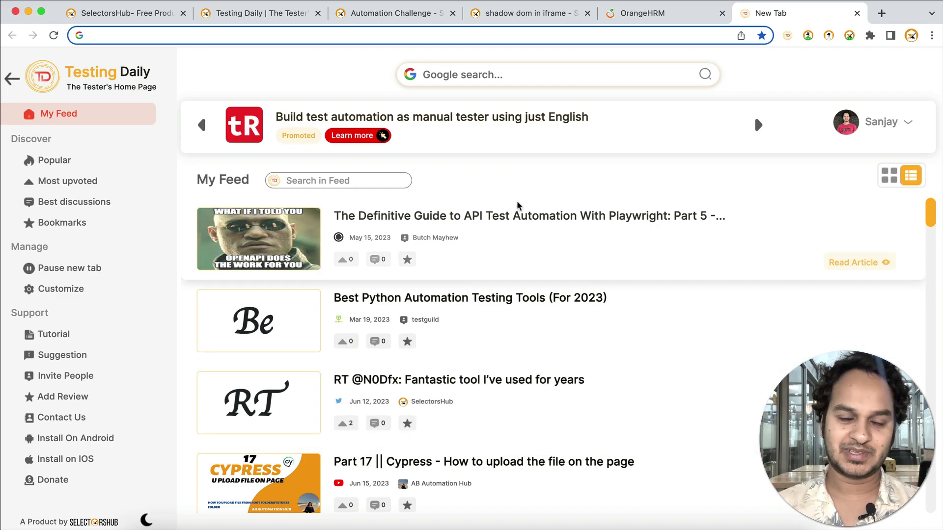
- Switch back to the SelectorsHub homepage tab showing the Free Productivity Booster Tools
click(117, 14)
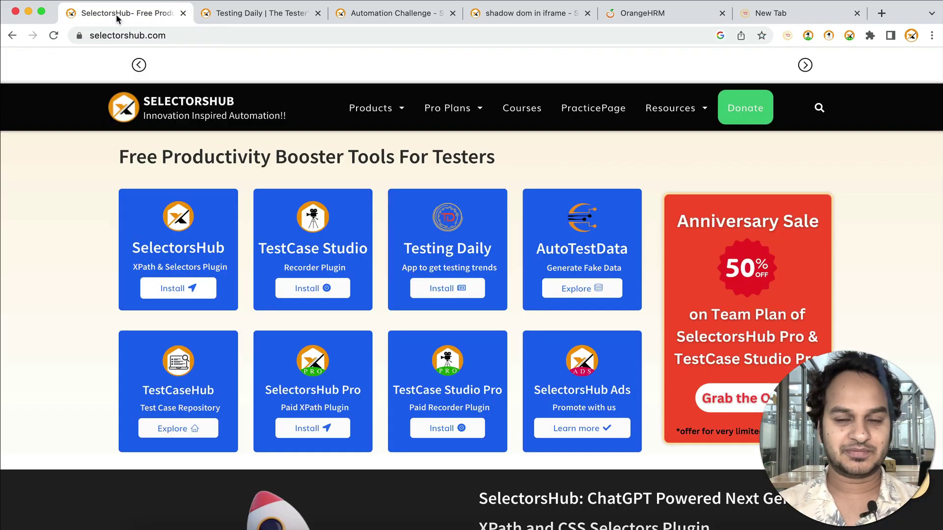